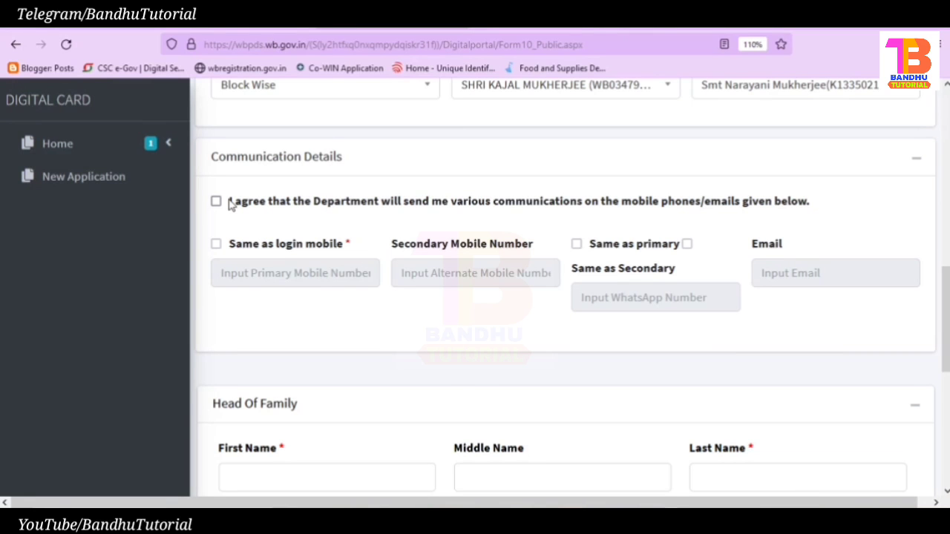
Step: Tick 'I agree' for department communications and use the login mobile as primary and secondary numbers
click(230, 204)
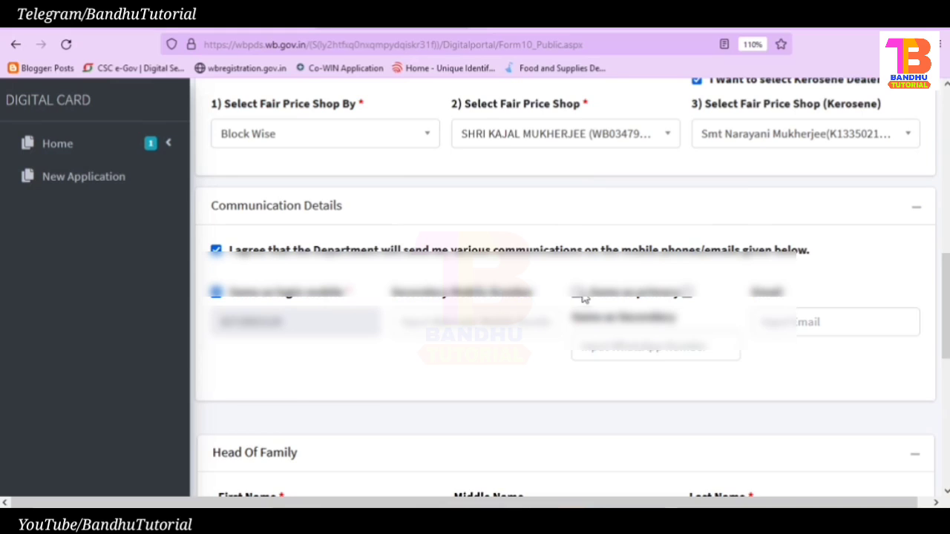
click(583, 295)
scroll(669, 301, down, 1)
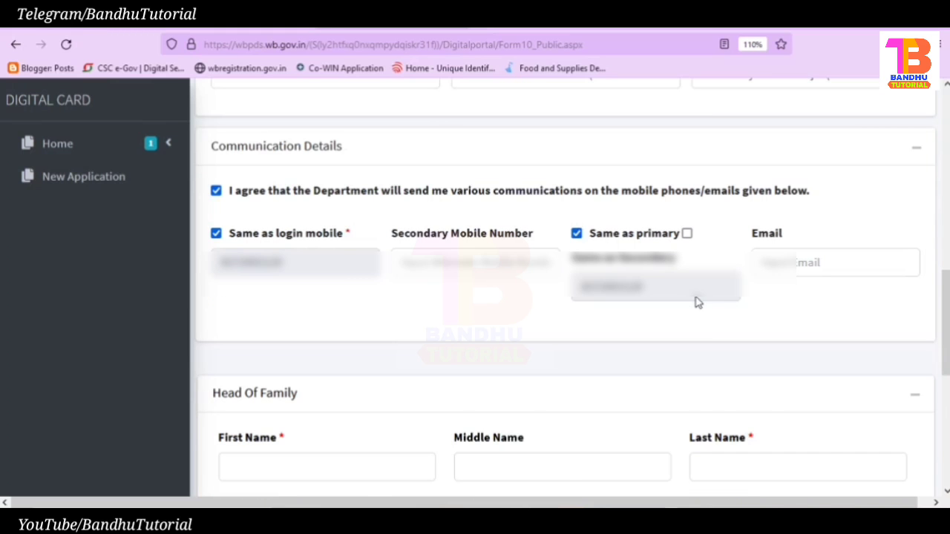
scroll(698, 302, down, 3)
click(286, 294)
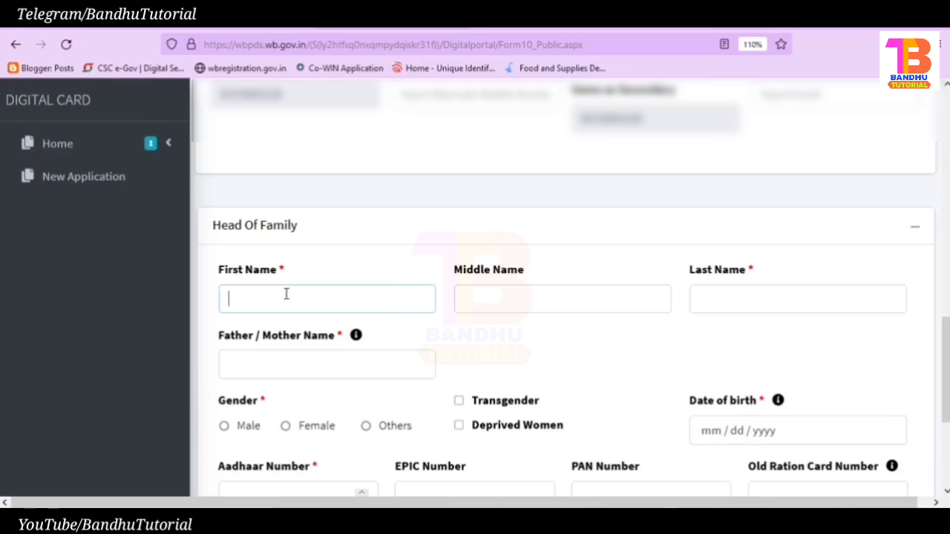
Step: Enter the head of family's first, middle and last names
click(580, 299)
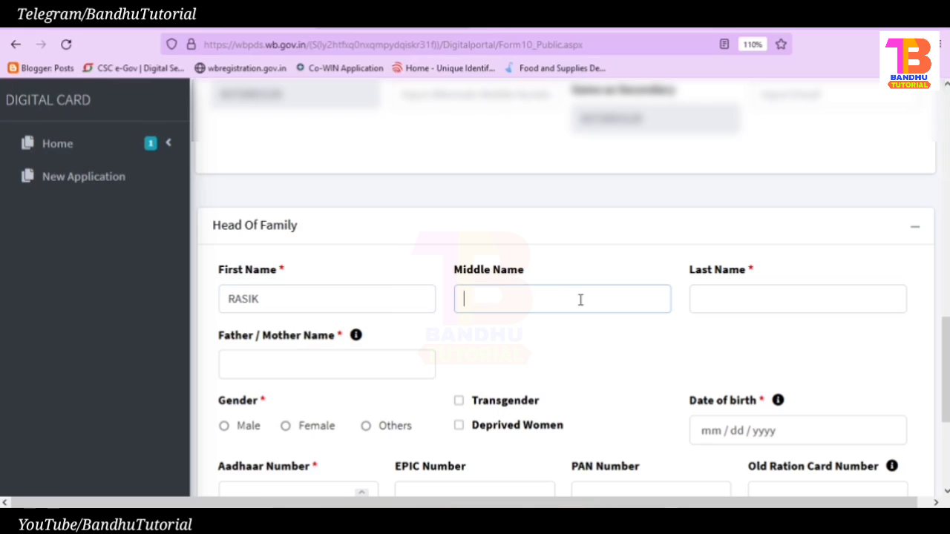
click(735, 298)
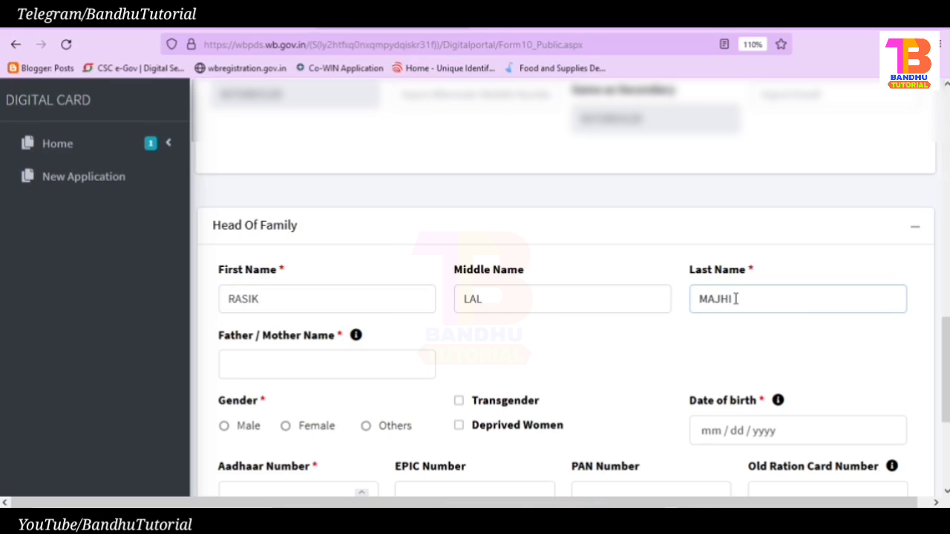
click(658, 341)
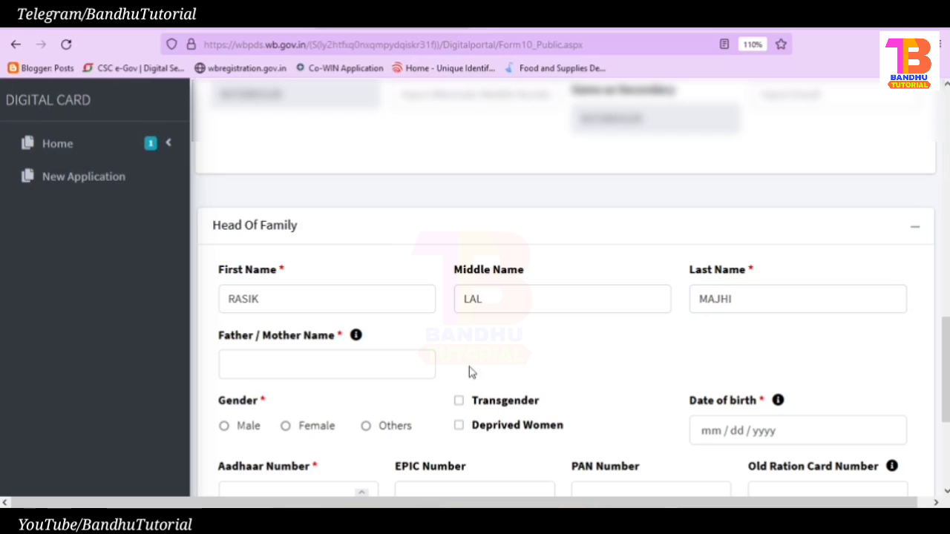
Step: Enter the father's name, prefixed with LATE
click(316, 364)
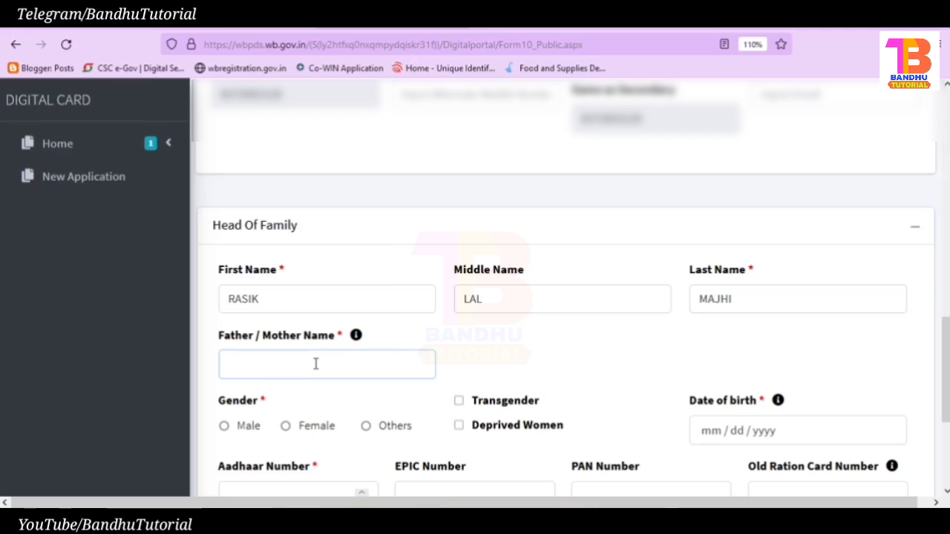
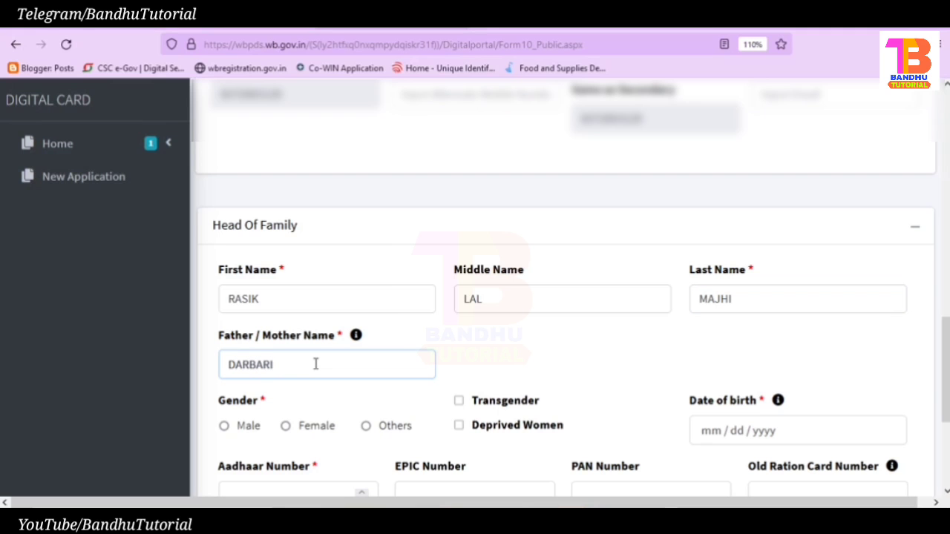
click(227, 364)
text(LATE)
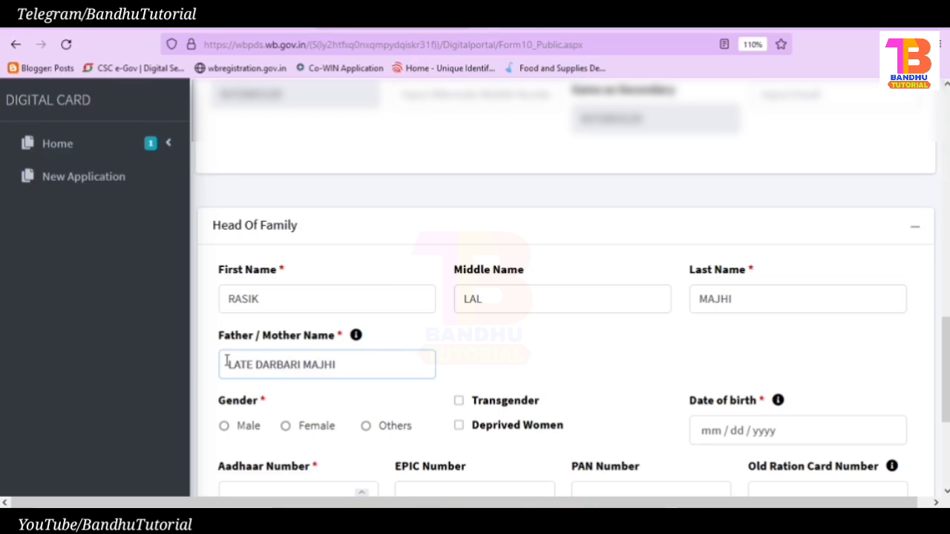
click(586, 345)
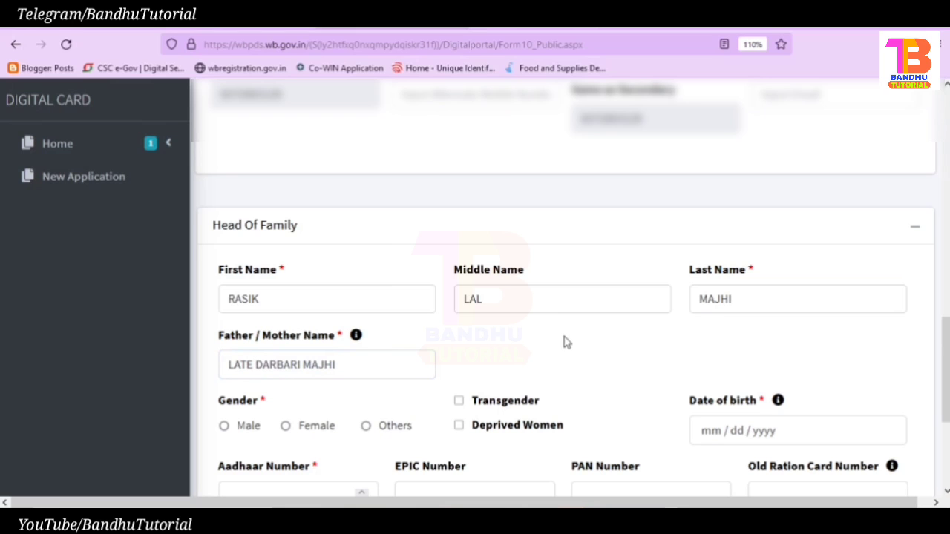
scroll(300, 376, down, 1)
Step: Select Male as the head of family's gender and enter the date of birth
click(224, 342)
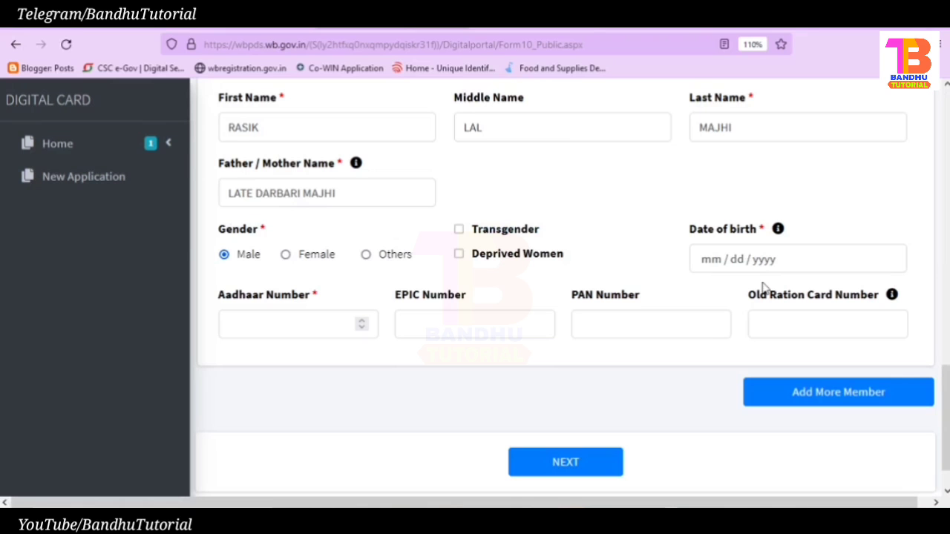
click(715, 260)
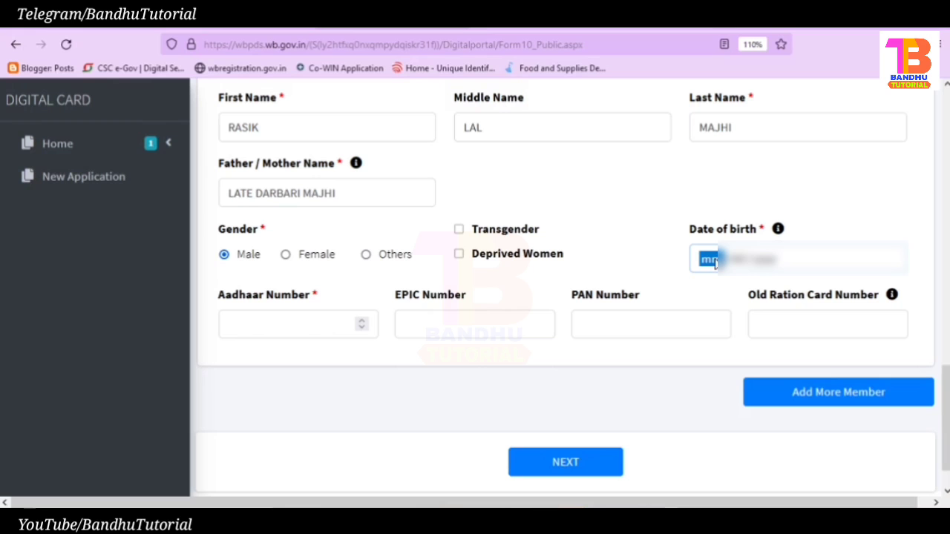
text(11)
text(01)
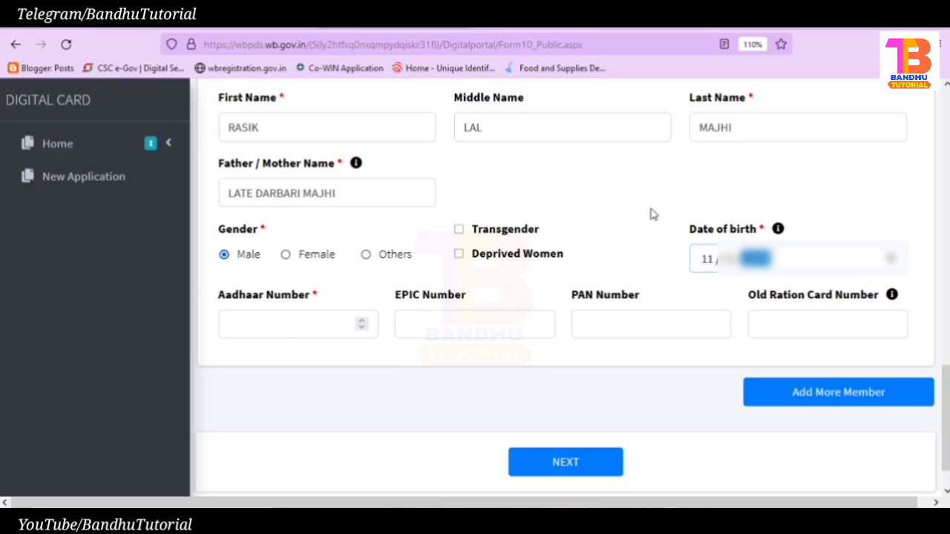
click(708, 259)
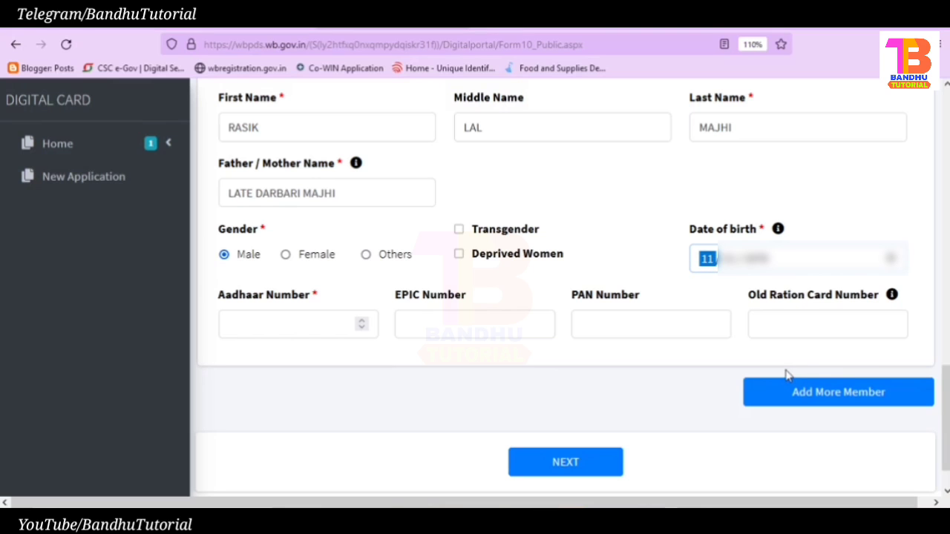
click(847, 185)
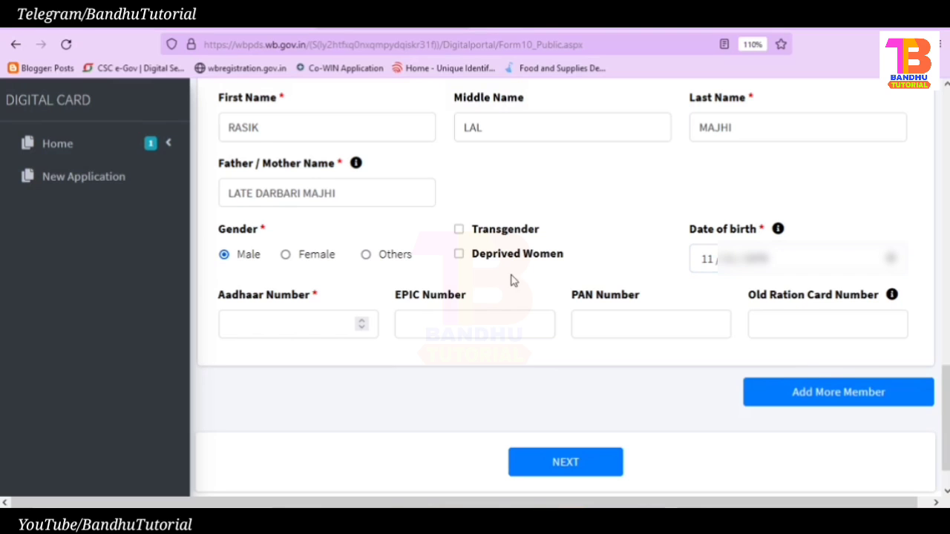
Step: Enter the head of family's 12-digit Aadhaar number
click(254, 328)
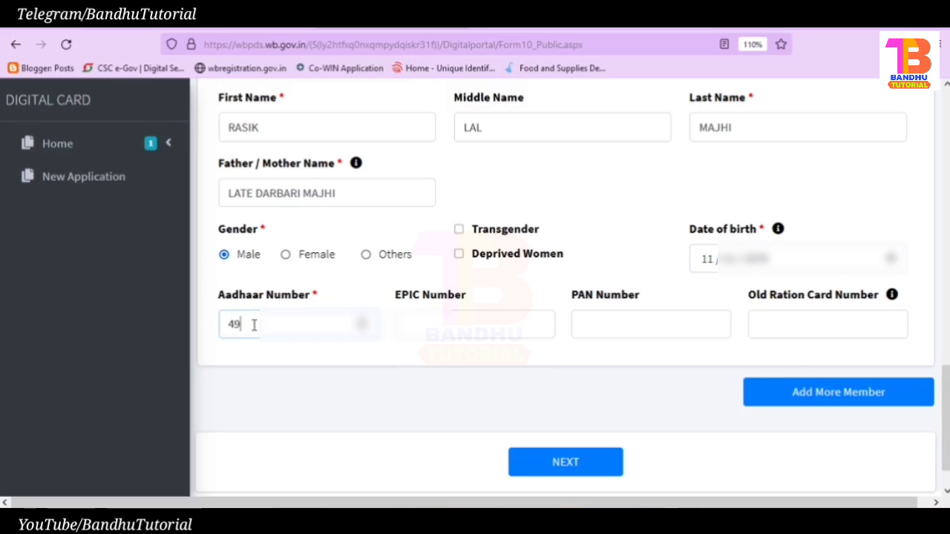
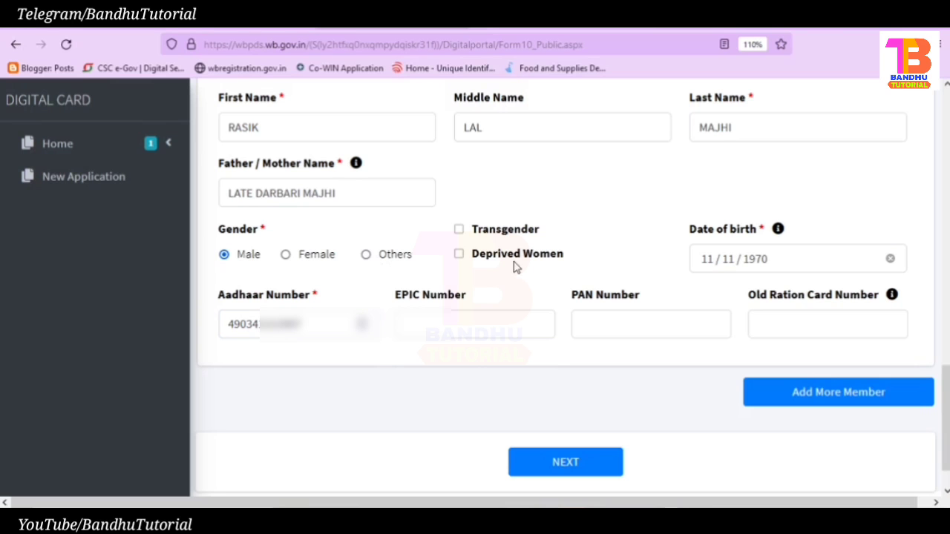
scroll(517, 267, up, 15)
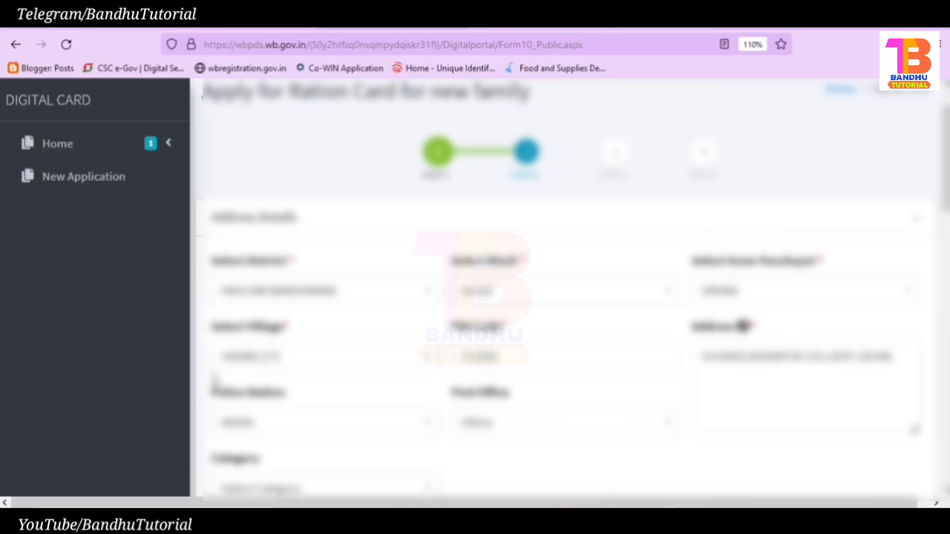
Step: Save the member details with NEXT to reach Step 3, address details and file upload
scroll(238, 401, down, 1)
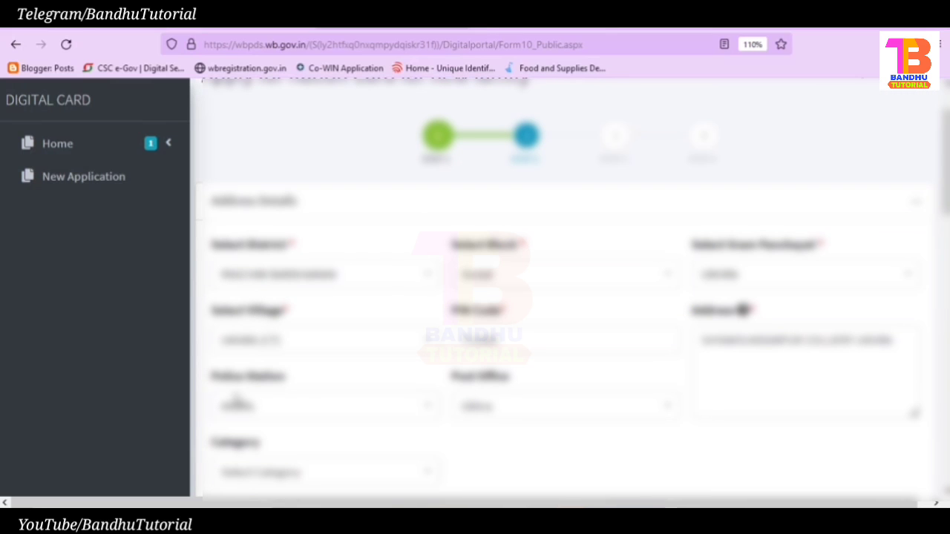
scroll(238, 400, down, 5)
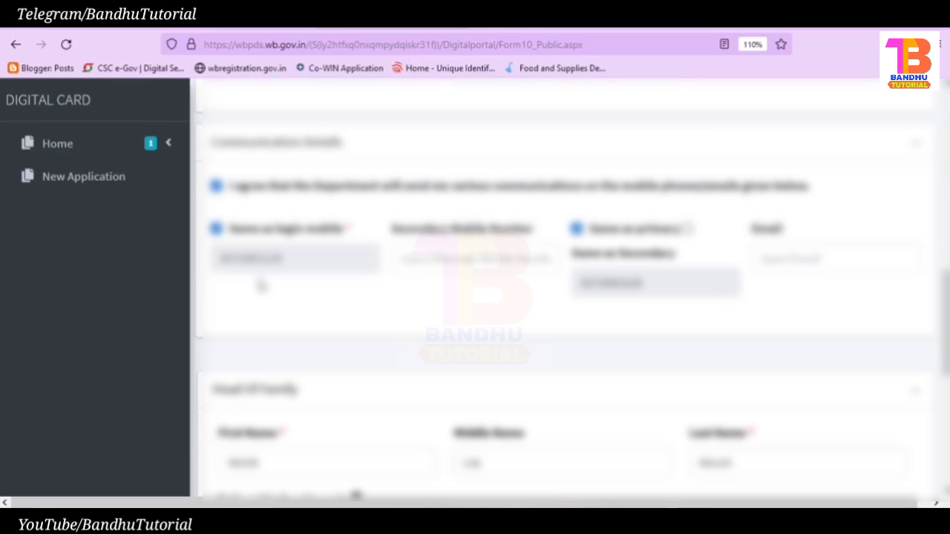
scroll(683, 168, up, 2)
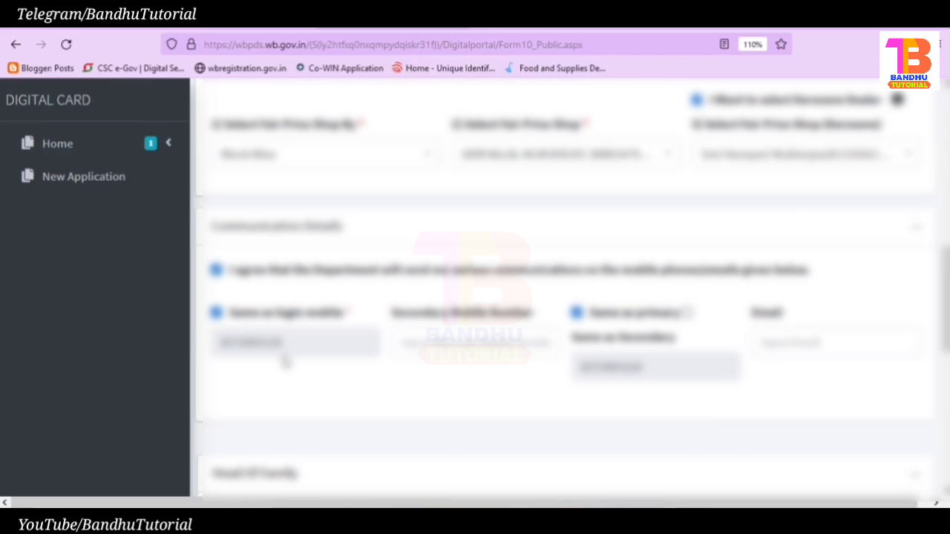
scroll(285, 361, down, 2)
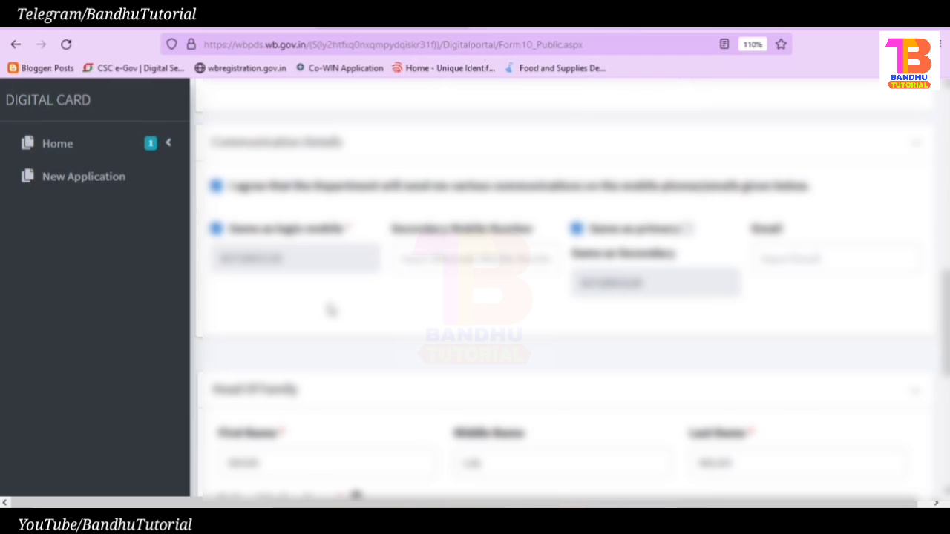
scroll(331, 310, down, 4)
click(575, 463)
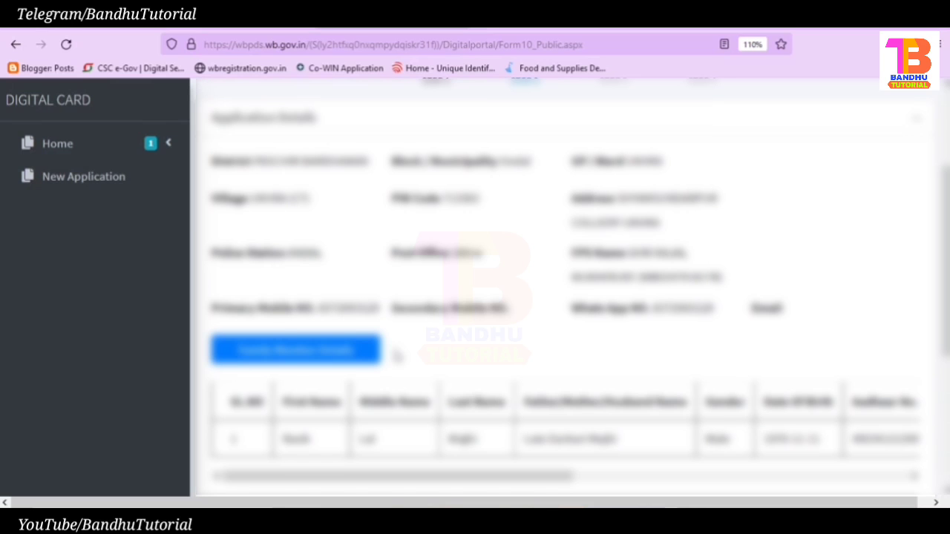
scroll(679, 275, down, 1)
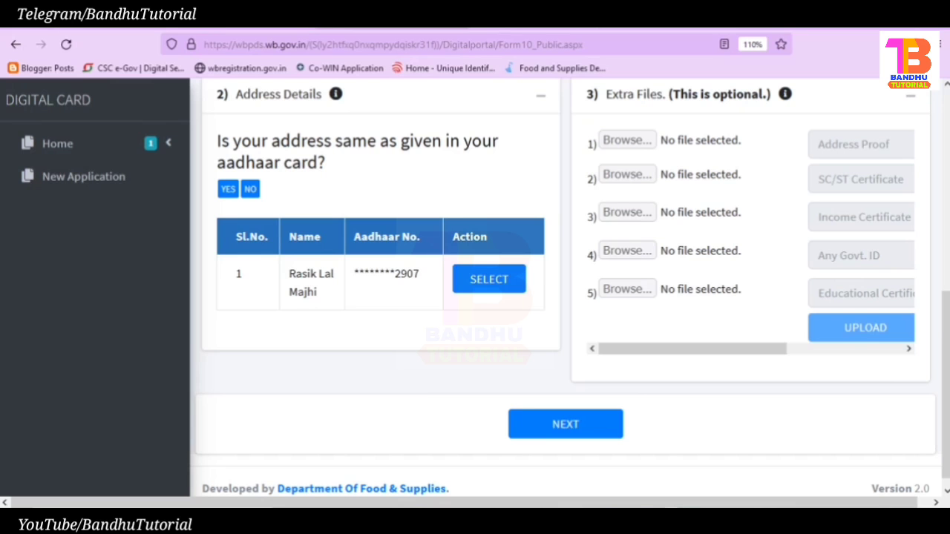
Step: Use the Aadhaar card address as the applicant's address
click(489, 280)
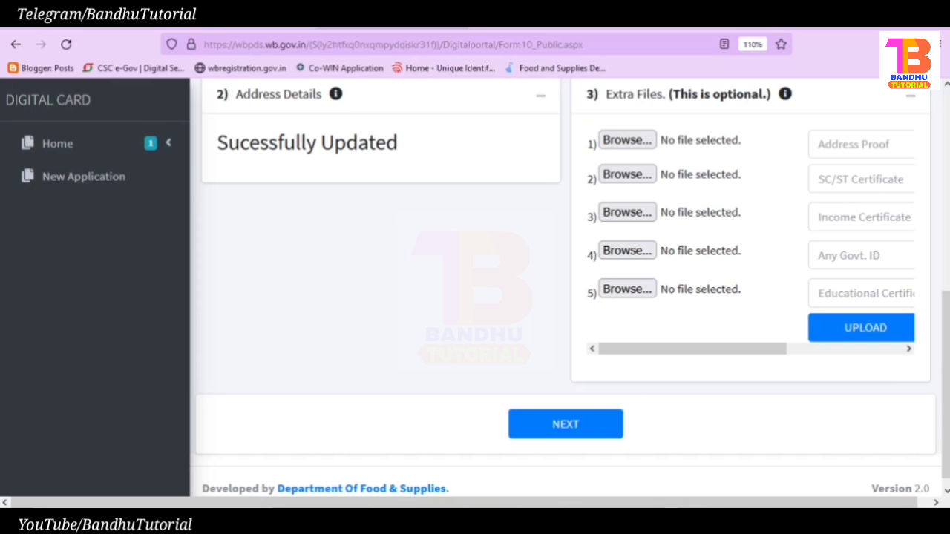
scroll(619, 204, up, 5)
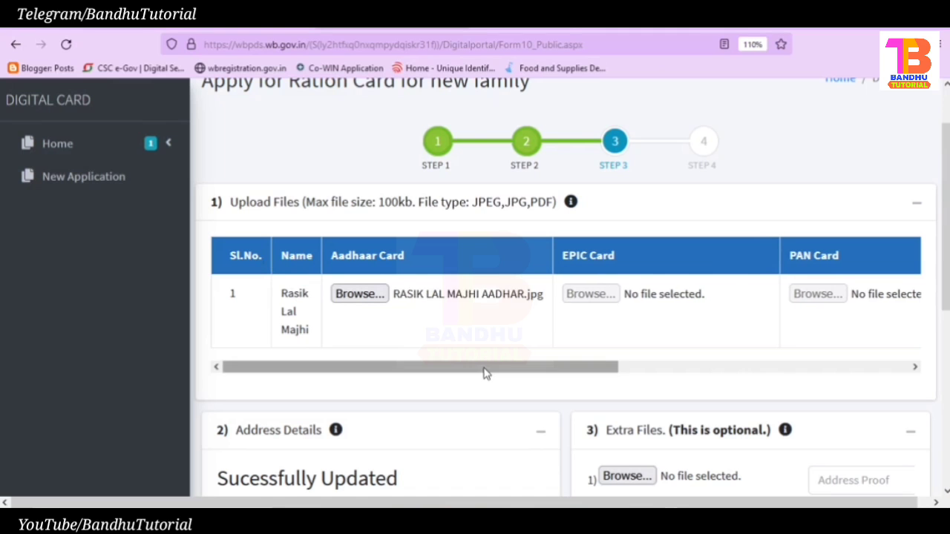
Step: Upload the member's Aadhaar document and proceed to the Step 4 confirmation page
drag(484, 373, 844, 376)
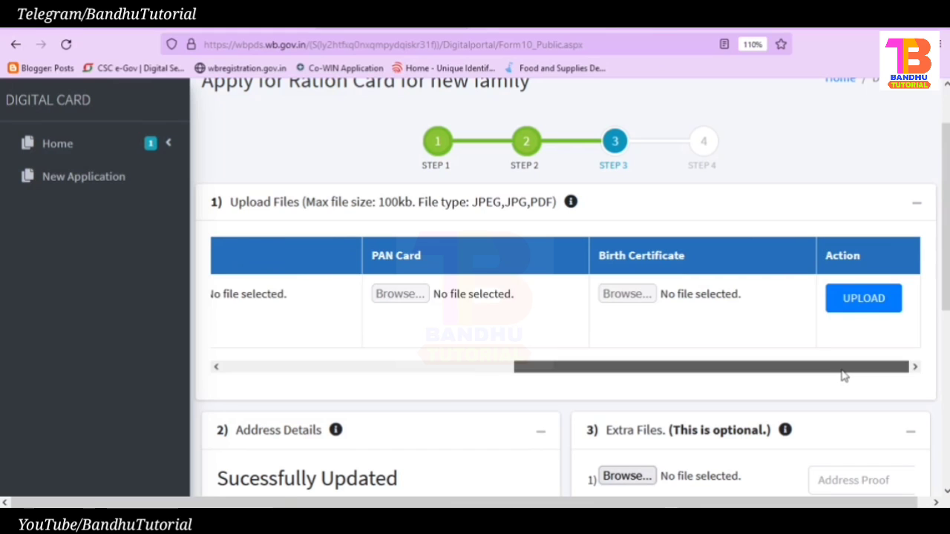
click(860, 309)
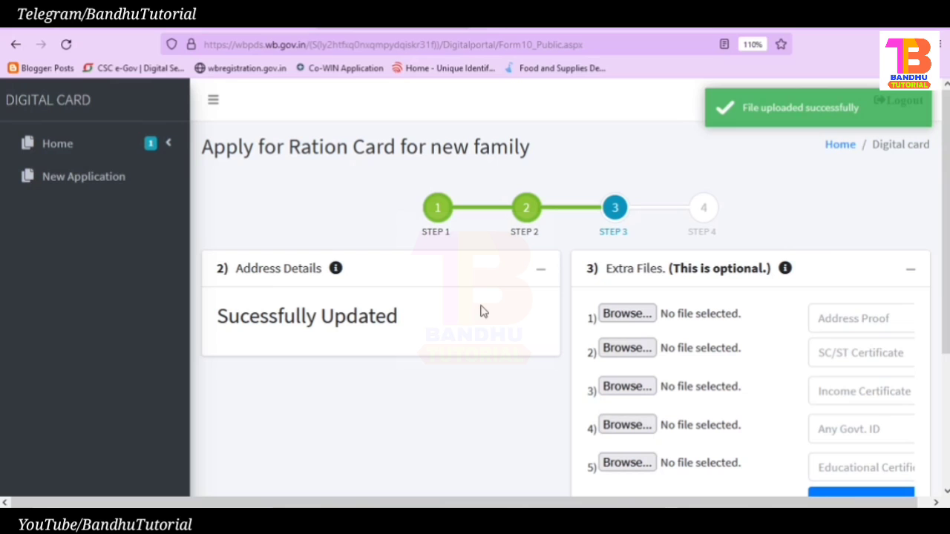
scroll(481, 312, down, 3)
click(573, 416)
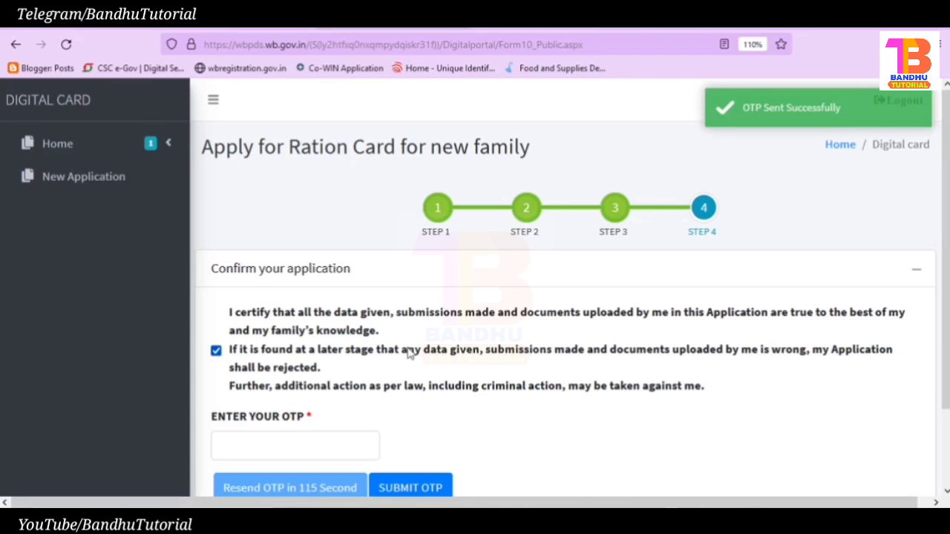
Step: Enter the received OTP and submit it to finalise the application
click(320, 447)
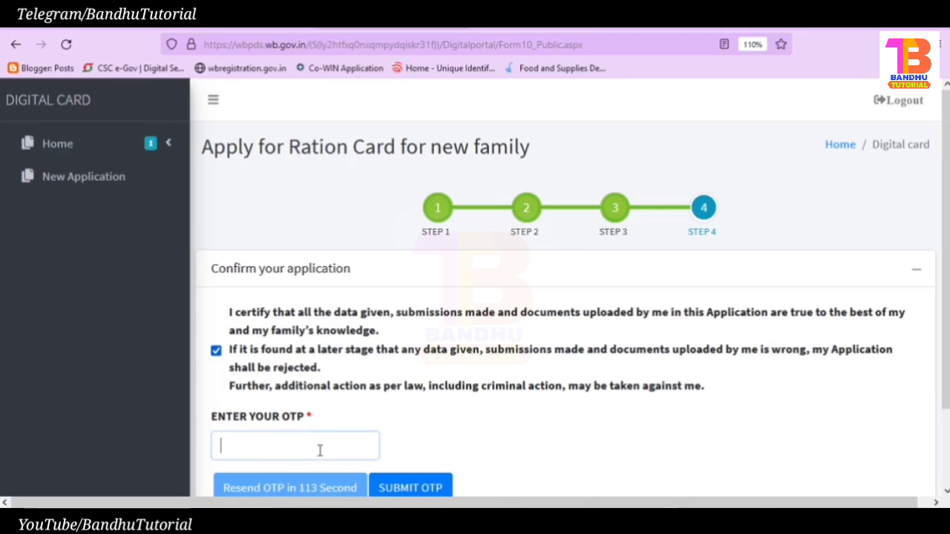
scroll(408, 415, down, 1)
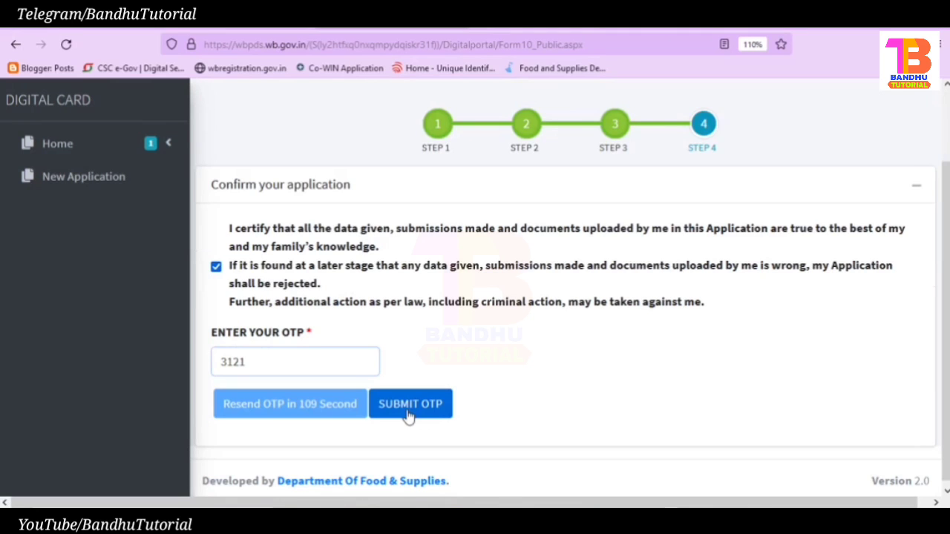
click(407, 412)
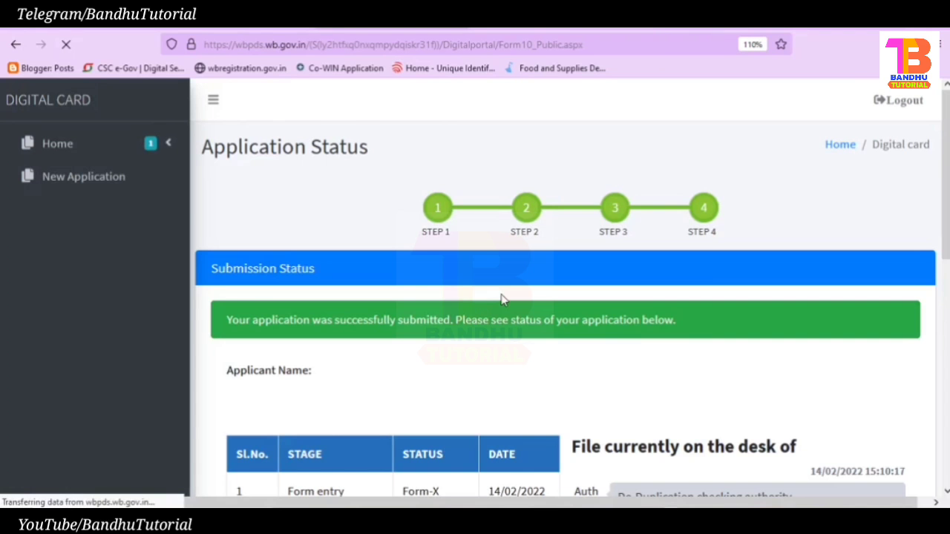
Step: Reload the Application Status page and print it with Ctrl+P
scroll(501, 299, down, 1)
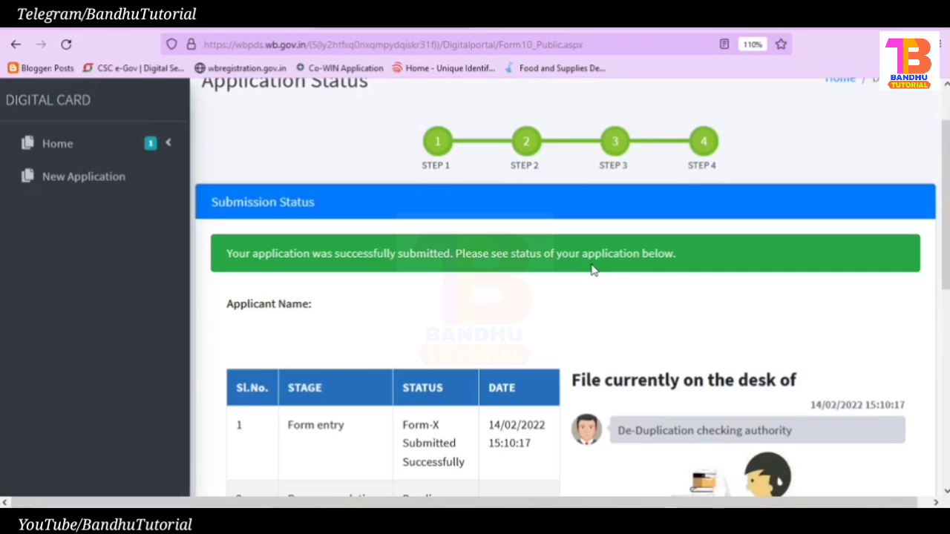
scroll(592, 270, up, 1)
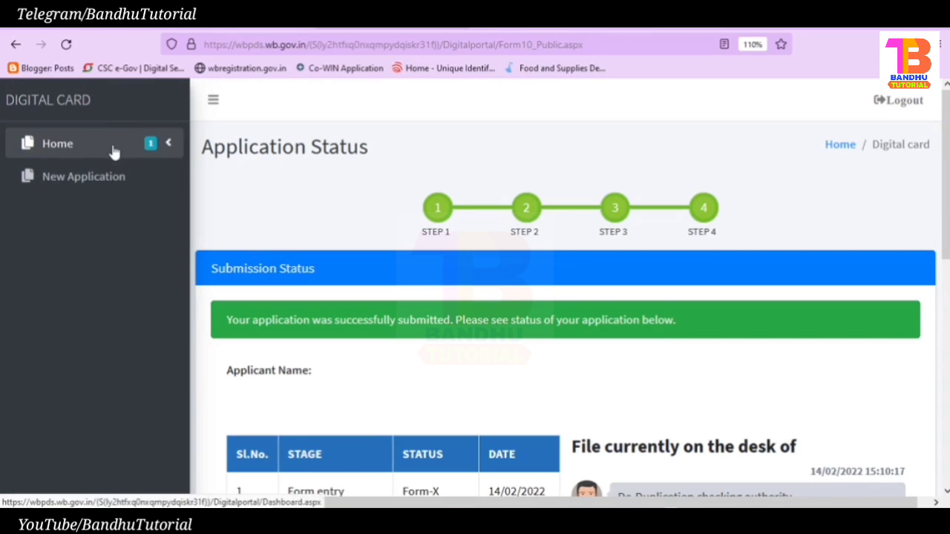
click(66, 44)
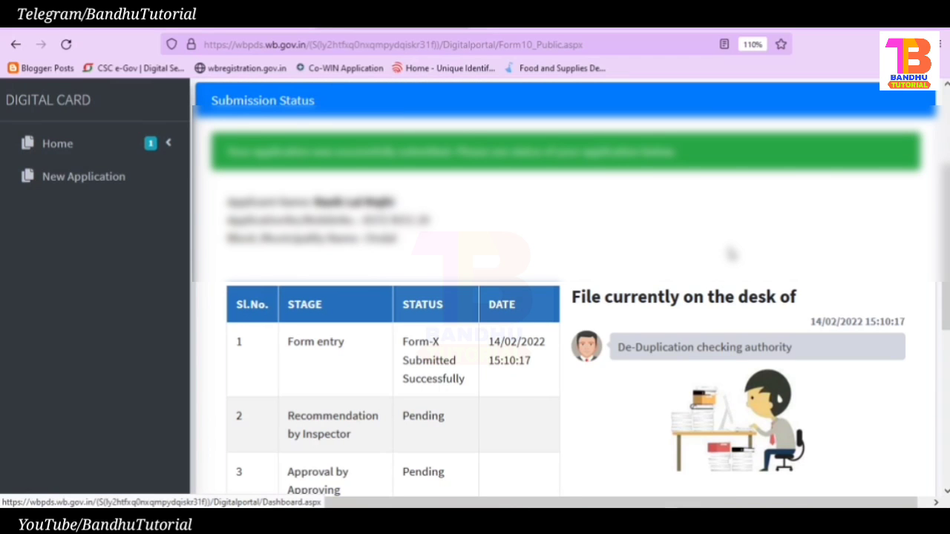
key(ctrl+p)
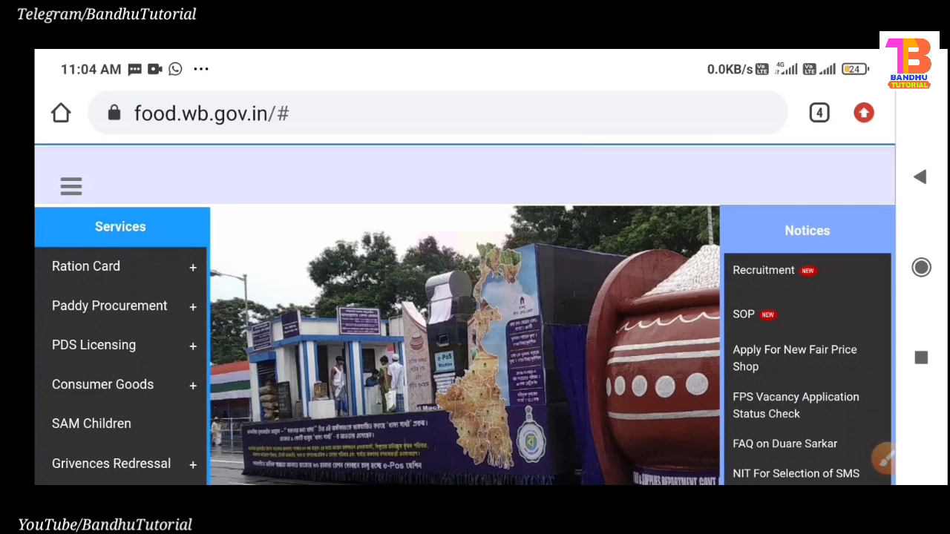
Step: Open Check Ration Card Application Status from the Inquiry services menu
scroll(464, 315, up, 3)
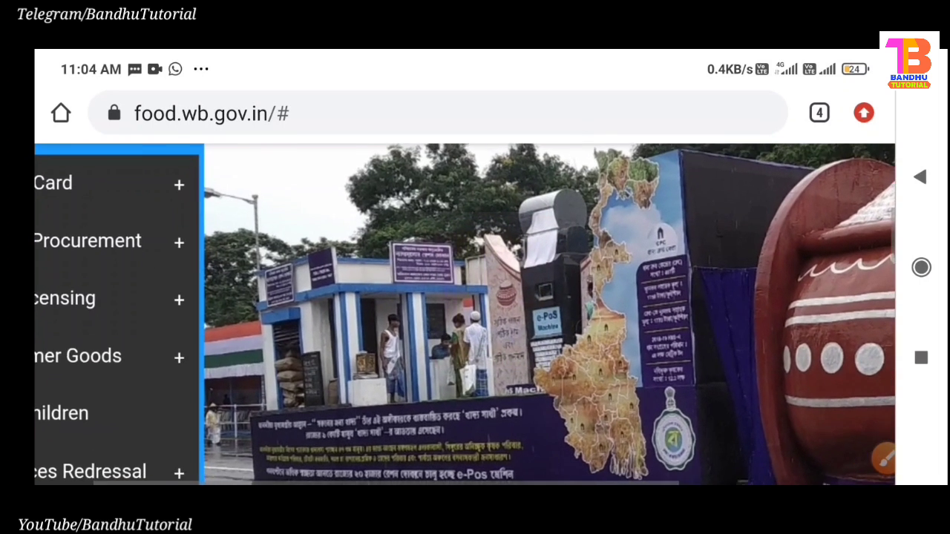
scroll(465, 314, left, 1)
scroll(465, 315, up, 2)
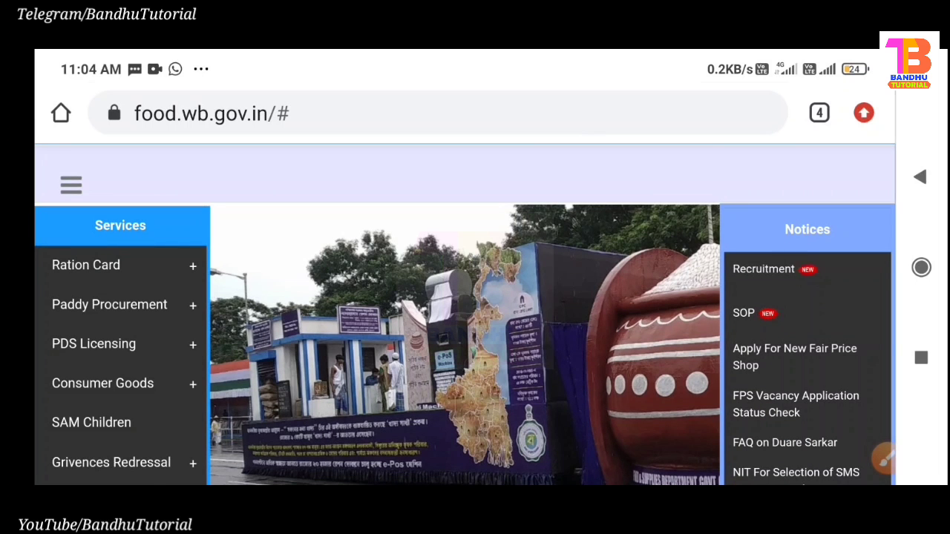
scroll(465, 342, down, 10)
scroll(465, 341, up, 7)
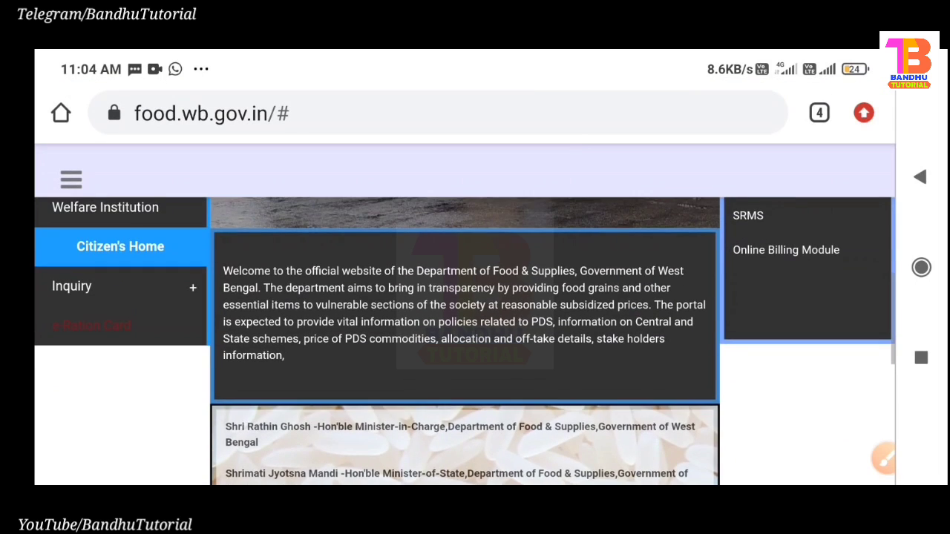
click(121, 286)
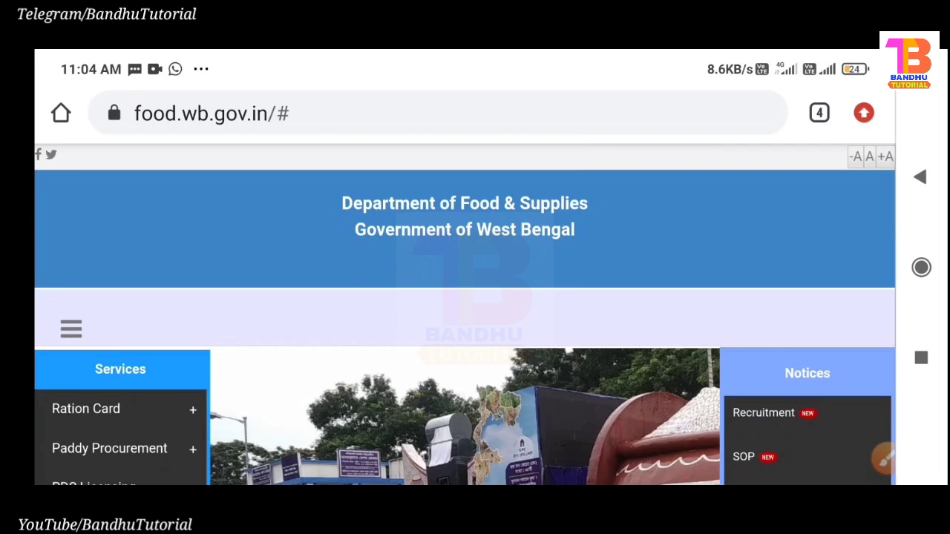
scroll(464, 311, down, 5)
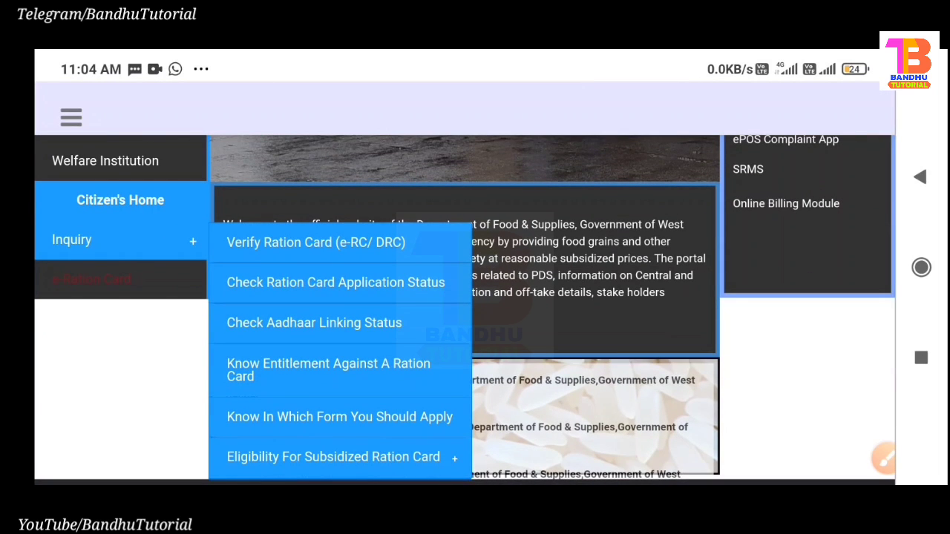
click(336, 282)
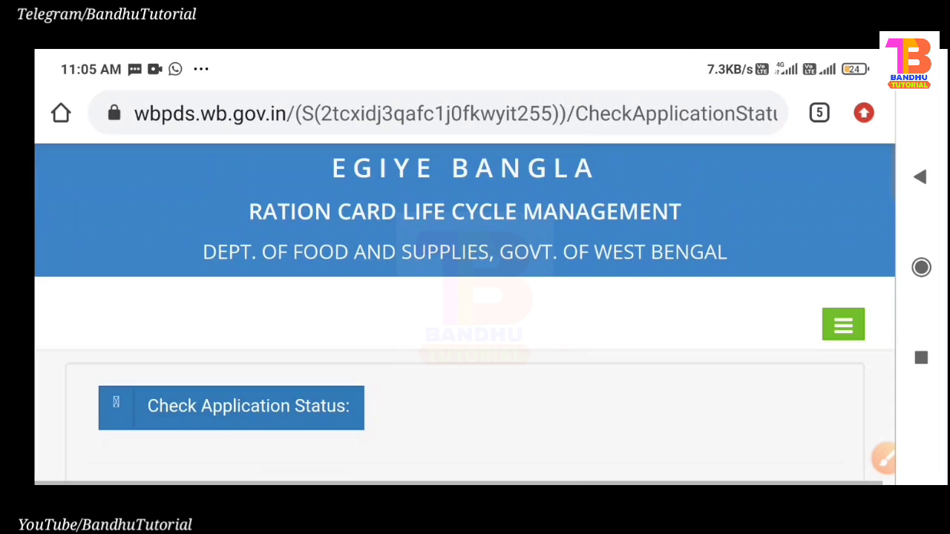
Step: Keep Form-X as the form type for the status check
scroll(465, 312, down, 2)
scroll(465, 312, down, 2)
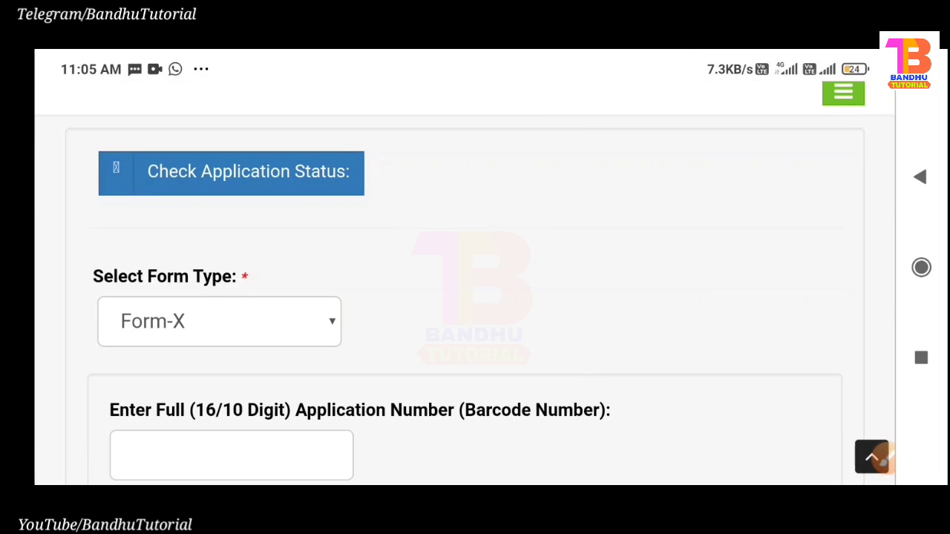
click(216, 321)
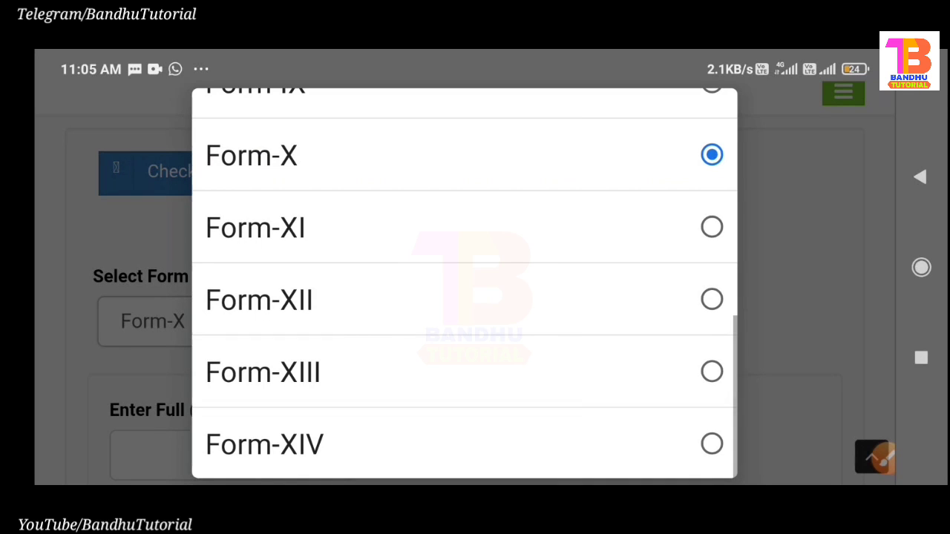
click(465, 155)
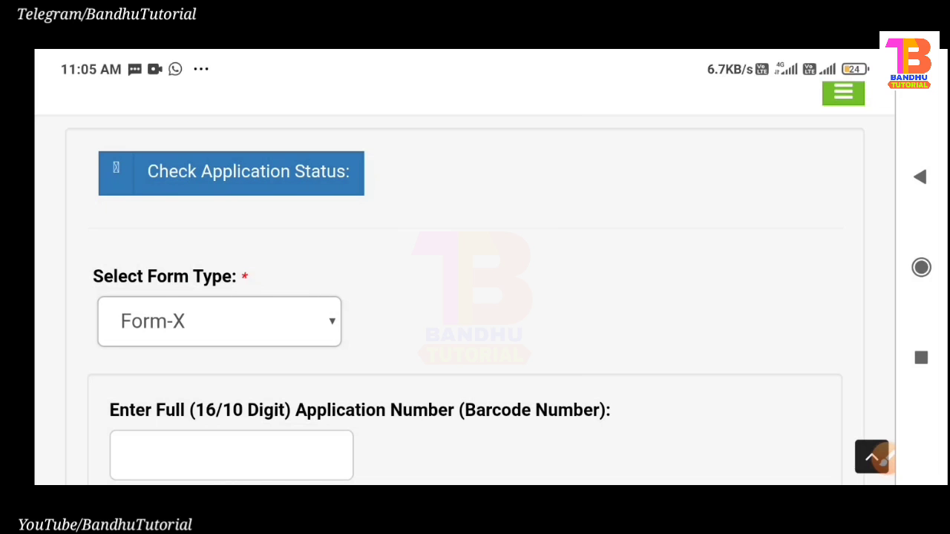
Step: Clear the outdated captcha answer and search for the application status
scroll(460, 297, down, 5)
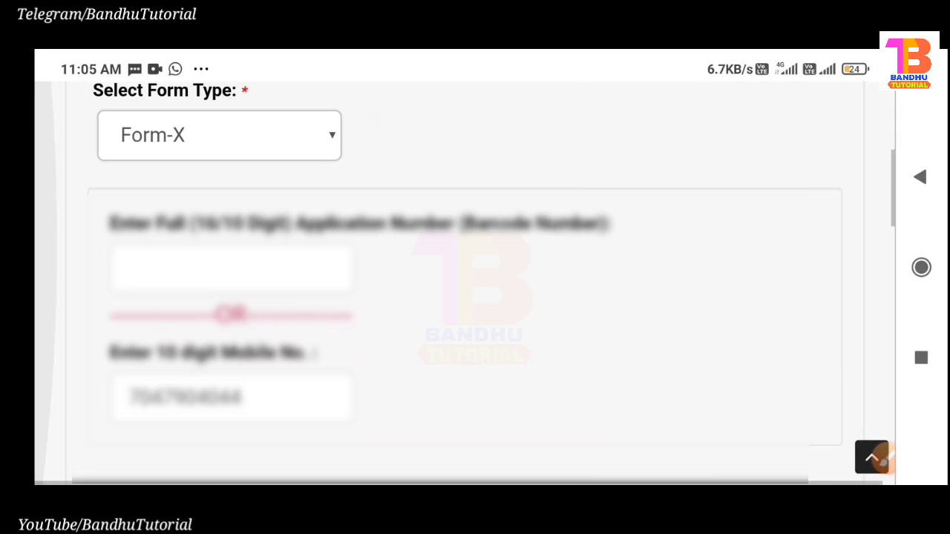
scroll(461, 296, down, 3)
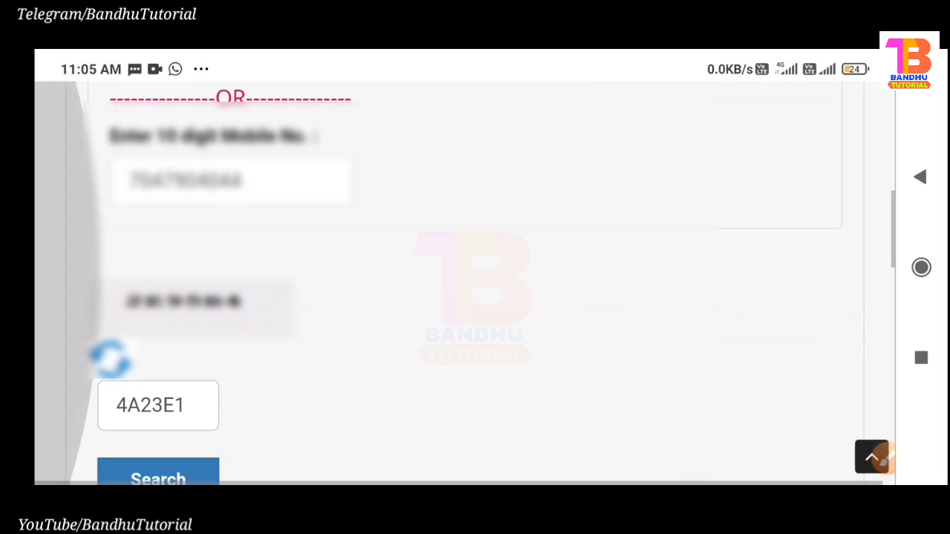
click(158, 386)
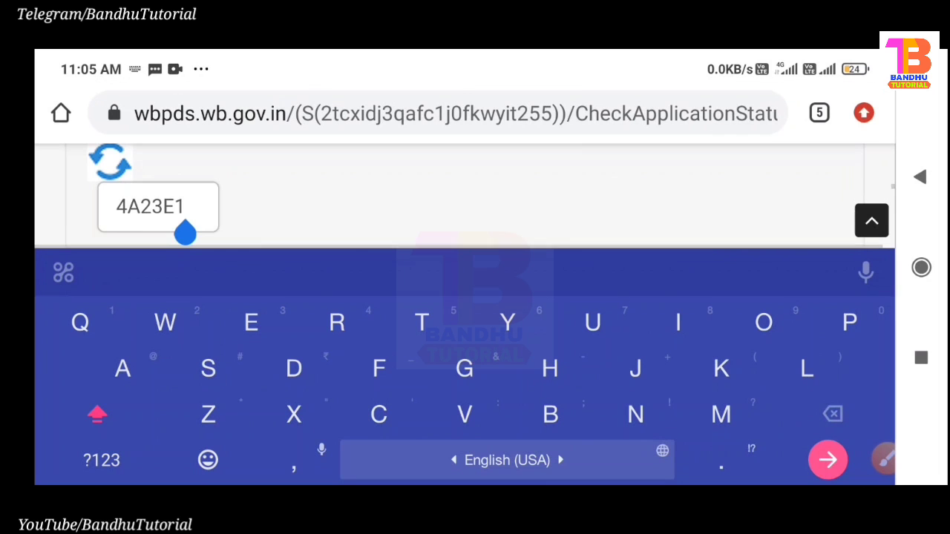
key(BackSpace)
key(BackSpace)
key(BackSpace)
key(BackSpace)
key(BackSpace)
key(BackSpace)
scroll(191, 196, up, 2)
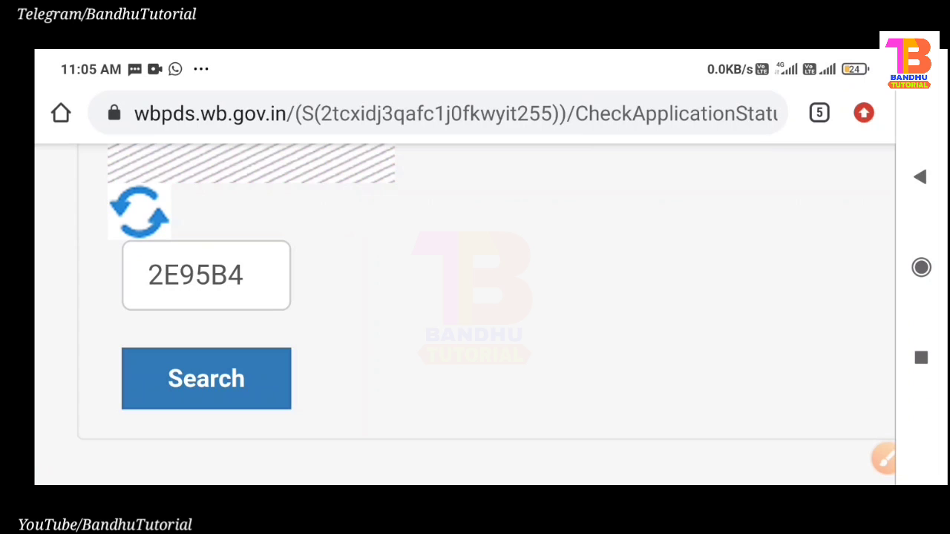
click(206, 378)
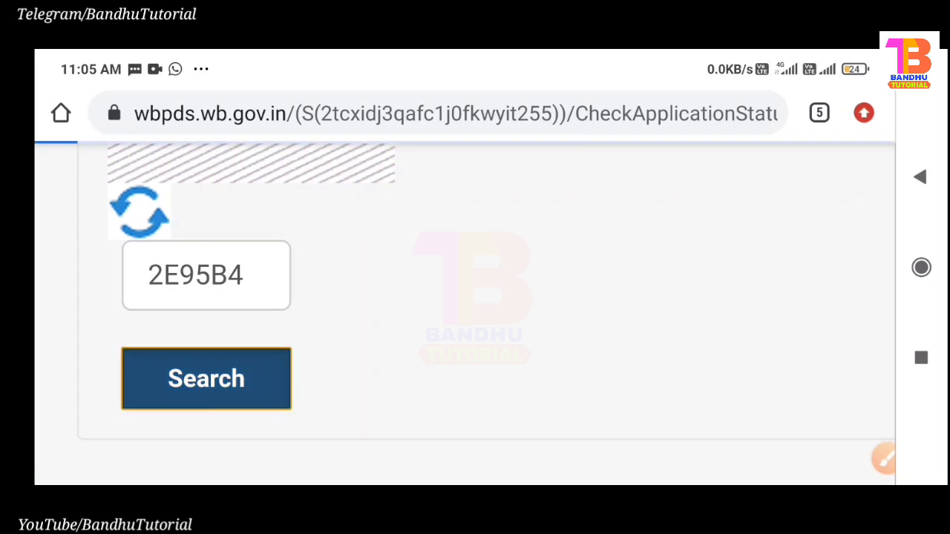
scroll(465, 296, down, 1)
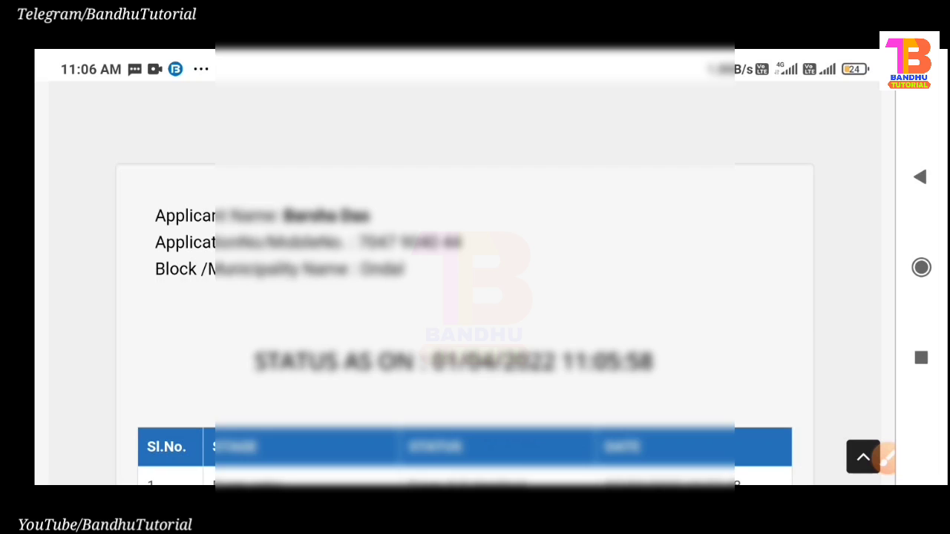
scroll(465, 297, down, 5)
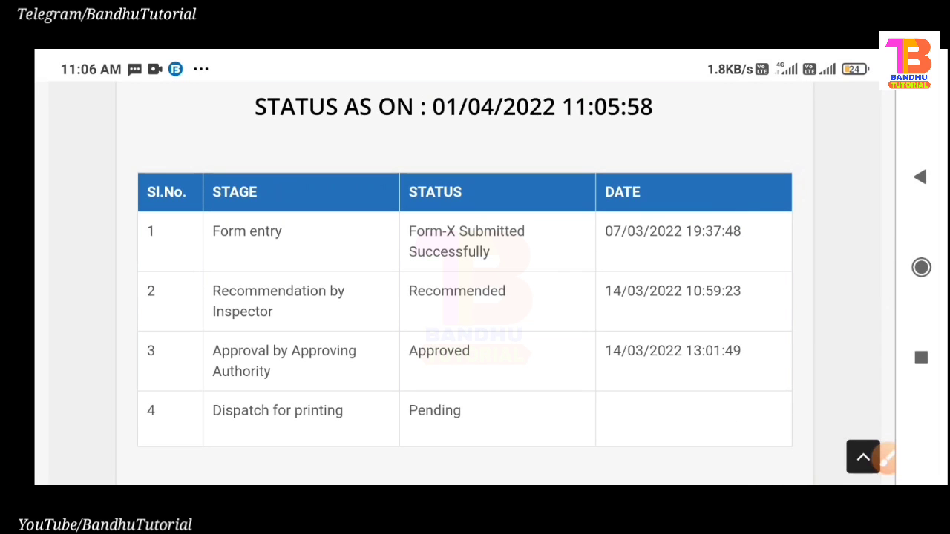
click(887, 459)
drag(112, 223, 201, 169)
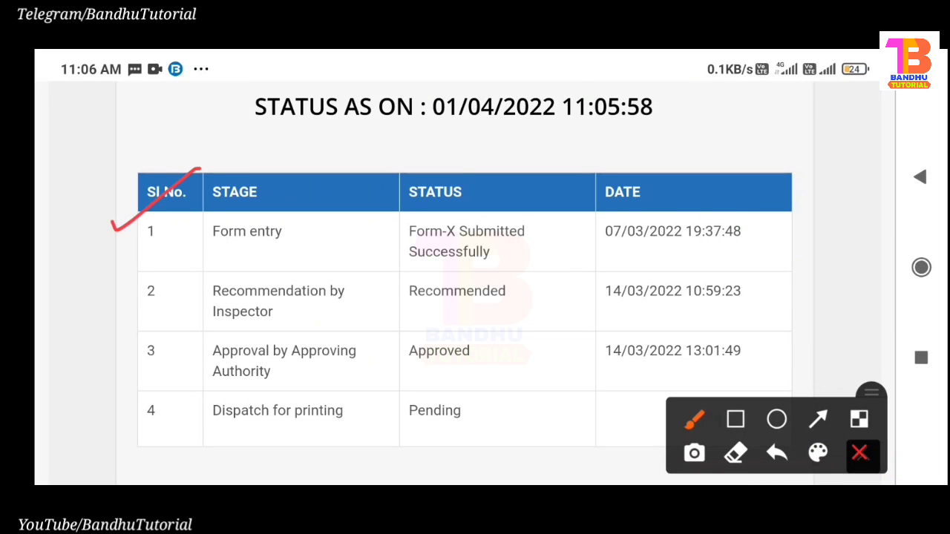
drag(556, 215, 643, 171)
drag(602, 246, 726, 238)
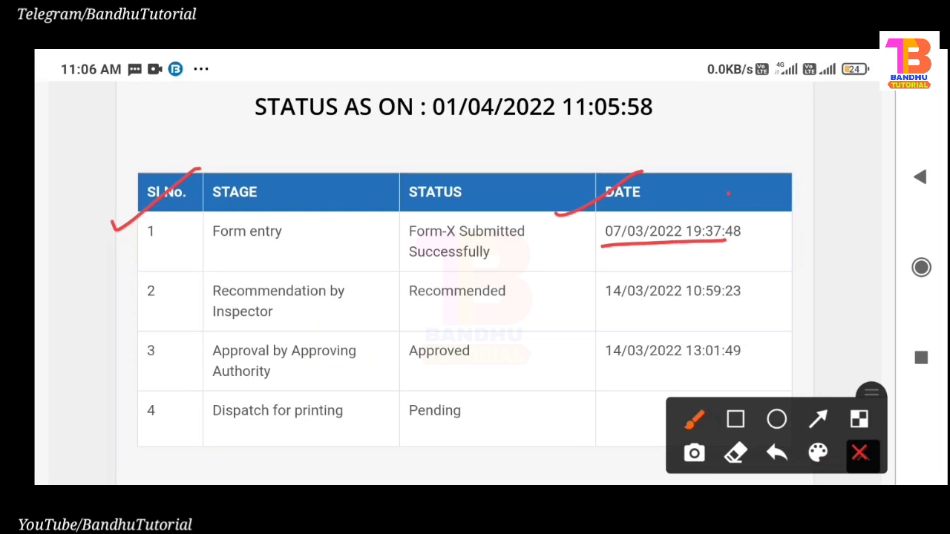
drag(728, 192, 806, 188)
drag(408, 260, 512, 256)
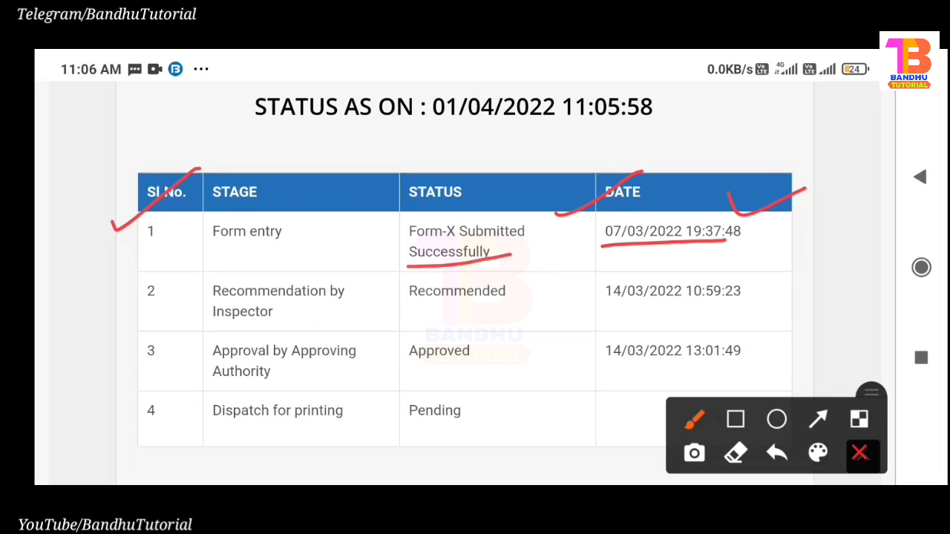
mouse_move(111, 299)
mouse_down()
mouse_move(142, 293)
mouse_move(189, 248)
mouse_up()
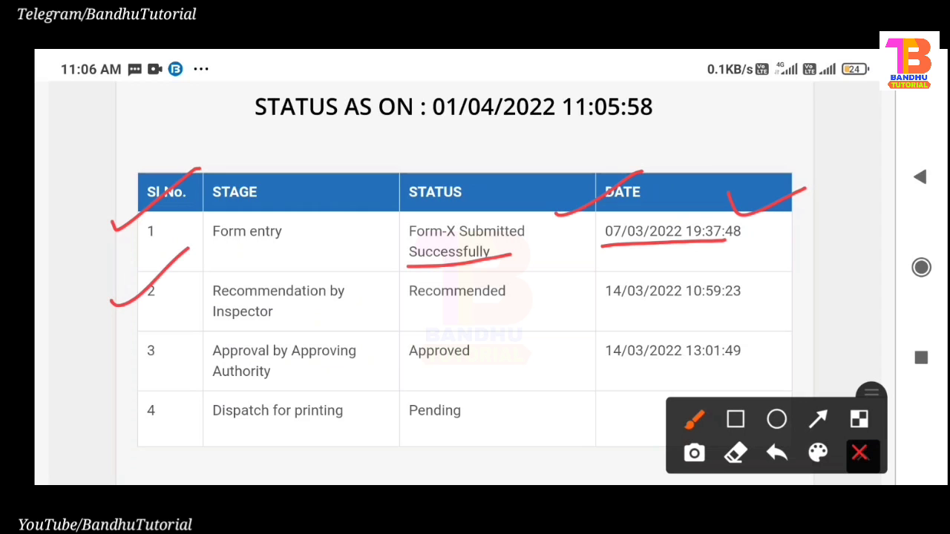
drag(398, 311, 494, 305)
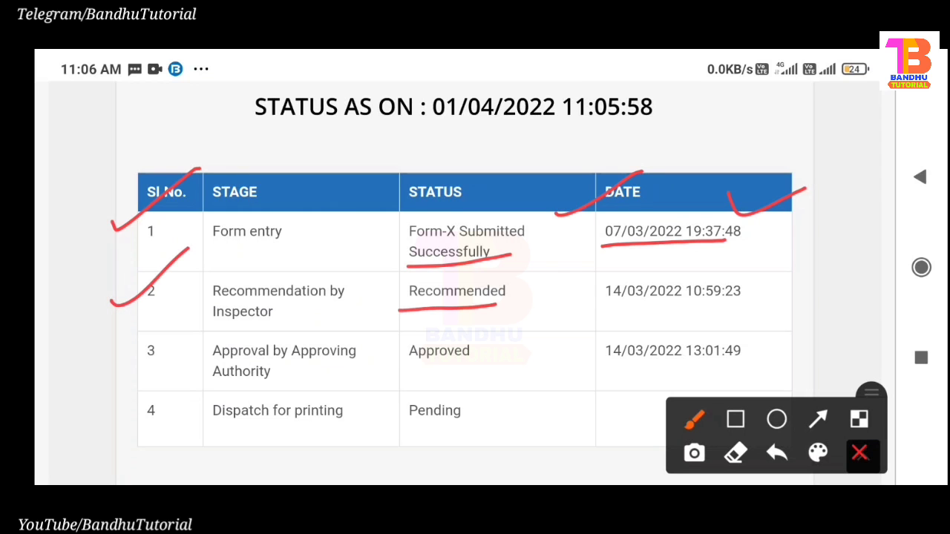
drag(721, 280, 796, 251)
drag(102, 347, 199, 296)
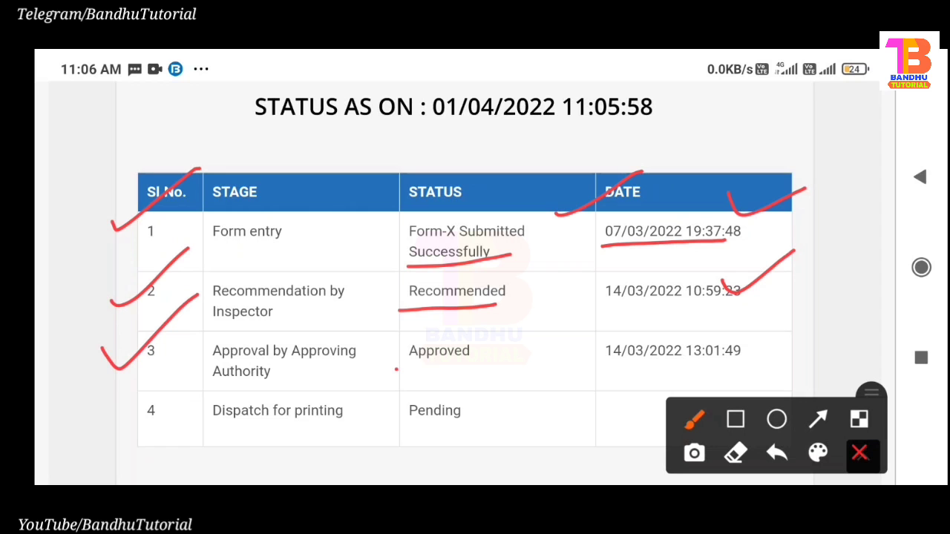
drag(397, 369, 493, 359)
drag(731, 321, 800, 312)
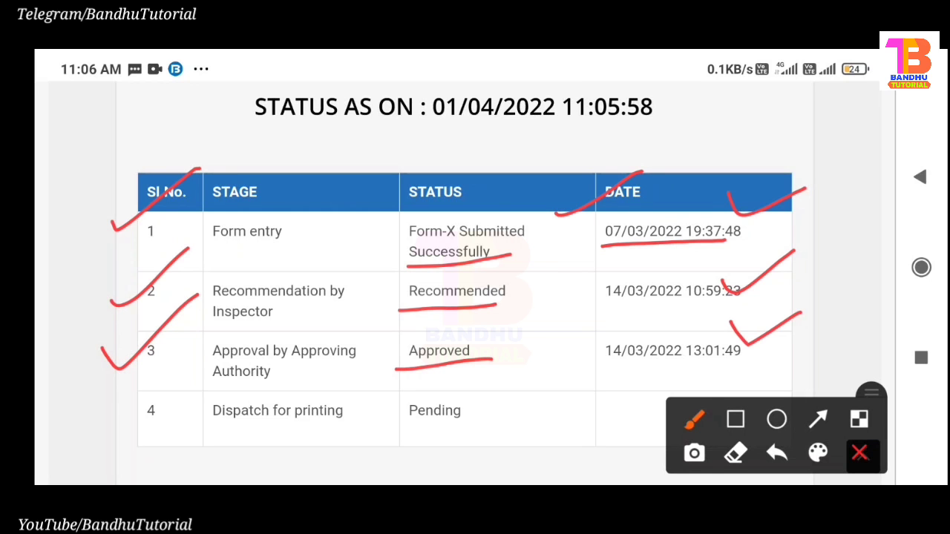
drag(584, 206, 658, 172)
drag(558, 336, 632, 310)
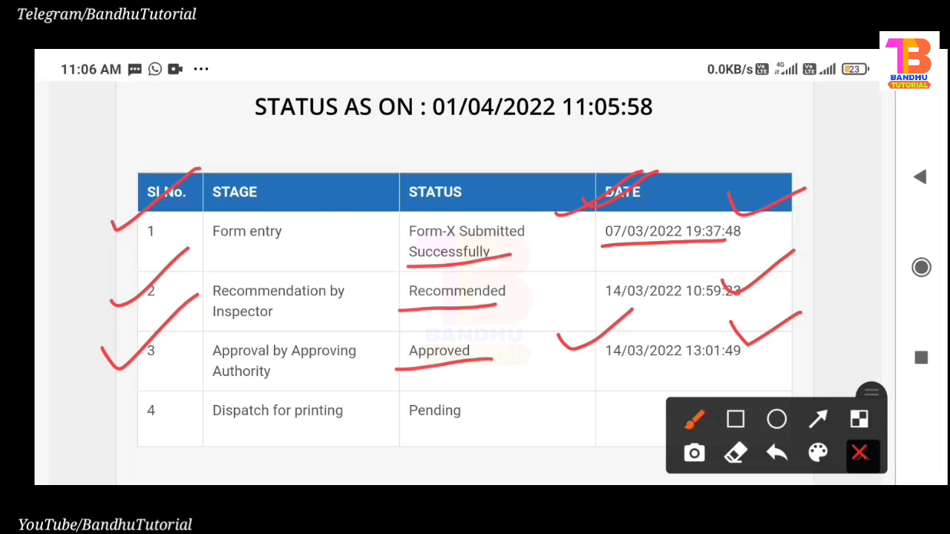
Step: Show the ration card details table and mark the GEN category in row 1
click(860, 454)
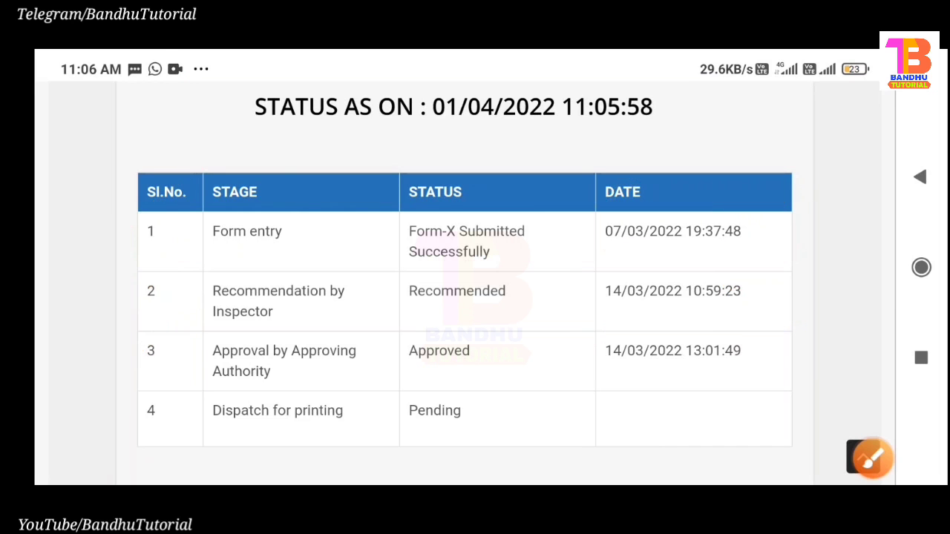
scroll(464, 282, down, 5)
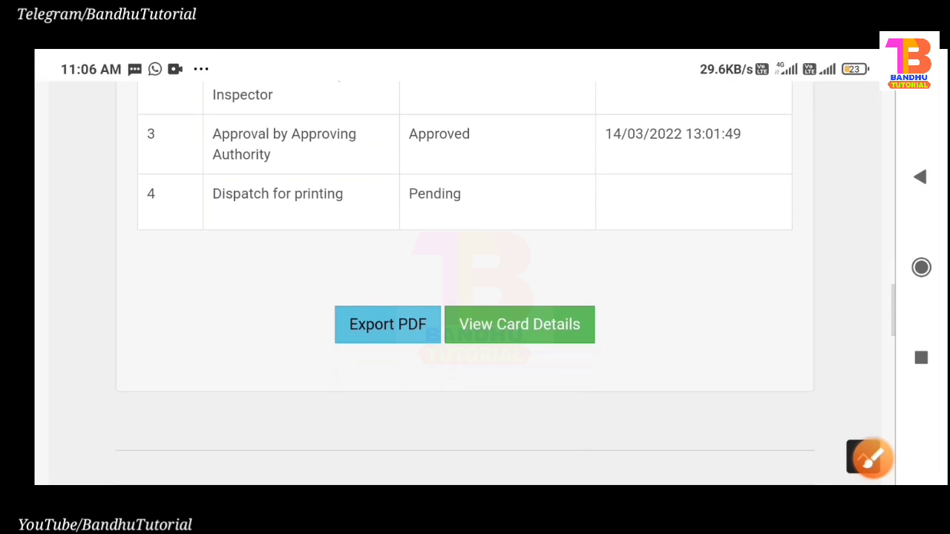
click(519, 325)
scroll(464, 297, down, 3)
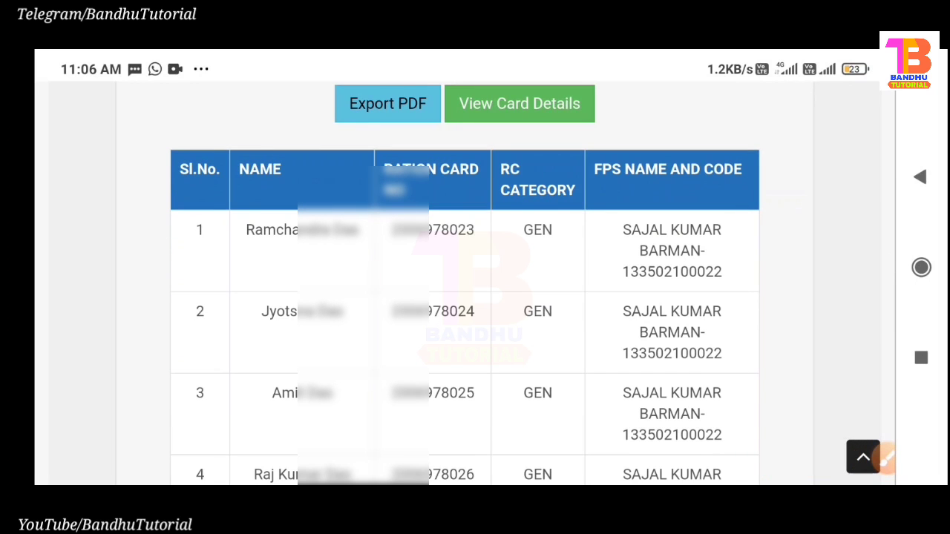
scroll(465, 297, down, 1)
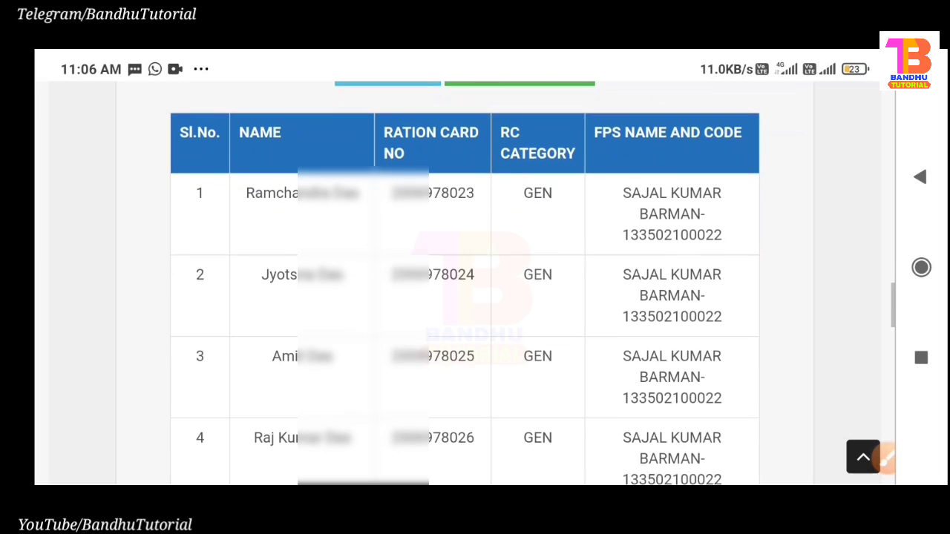
click(883, 457)
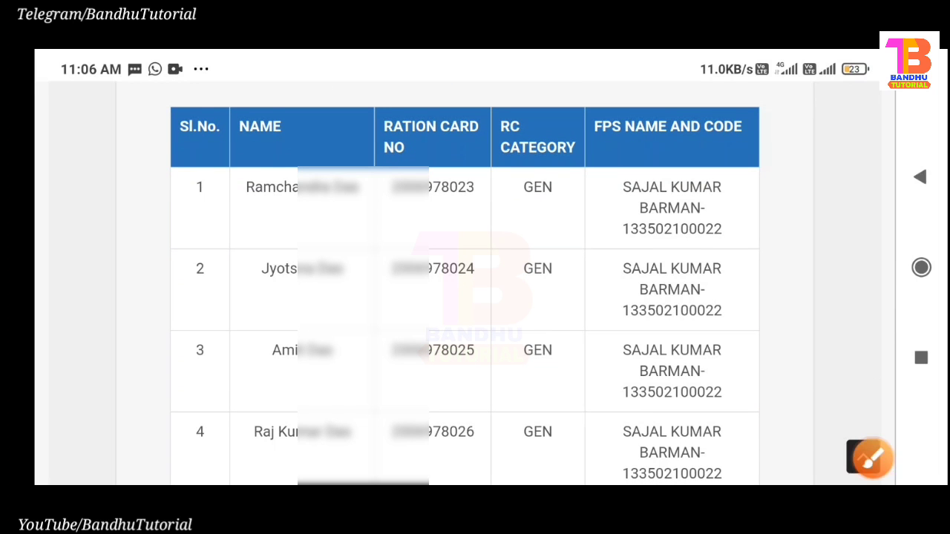
mouse_move(509, 197)
mouse_down()
mouse_move(516, 211)
mouse_move(576, 179)
mouse_up()
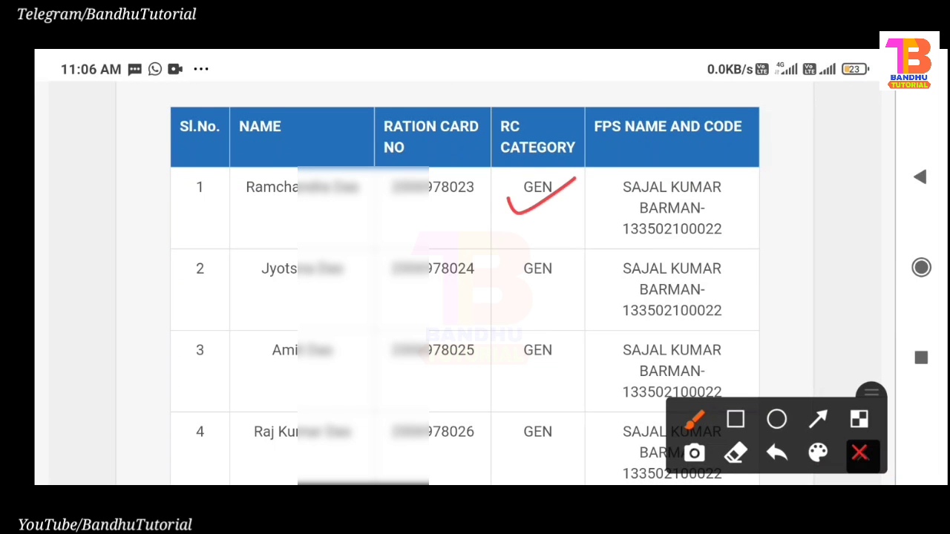